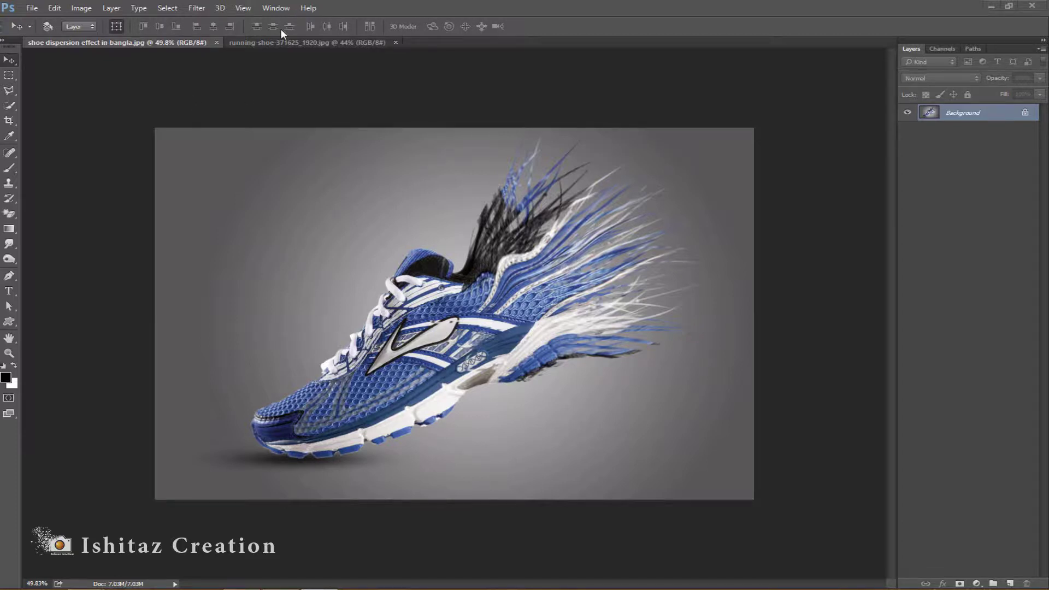
- Make the running-shoe-371625_1920.jpg photo active after a glance at the dispersion example
click(284, 43)
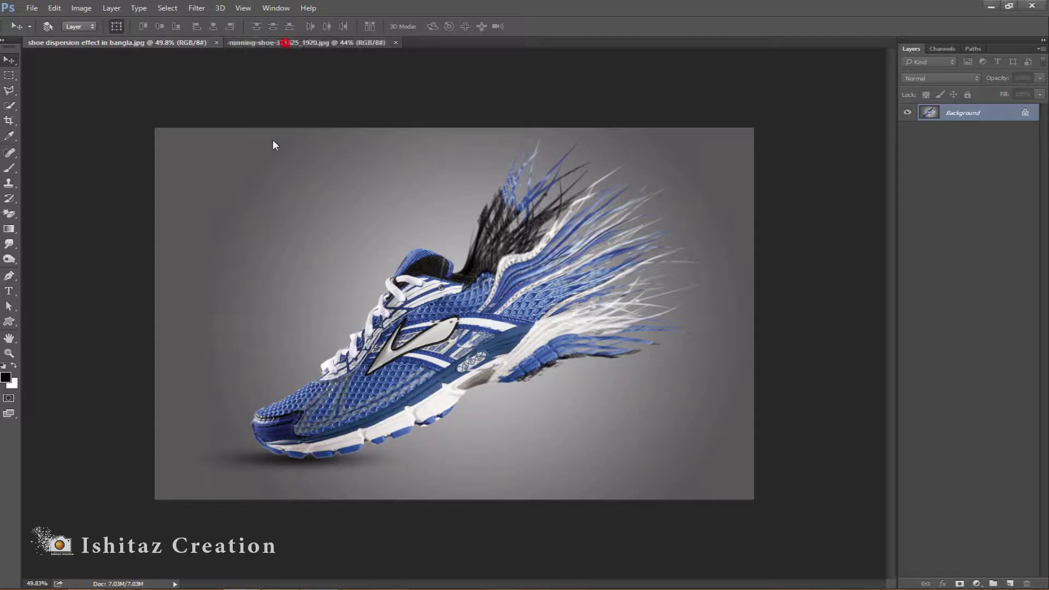
click(158, 42)
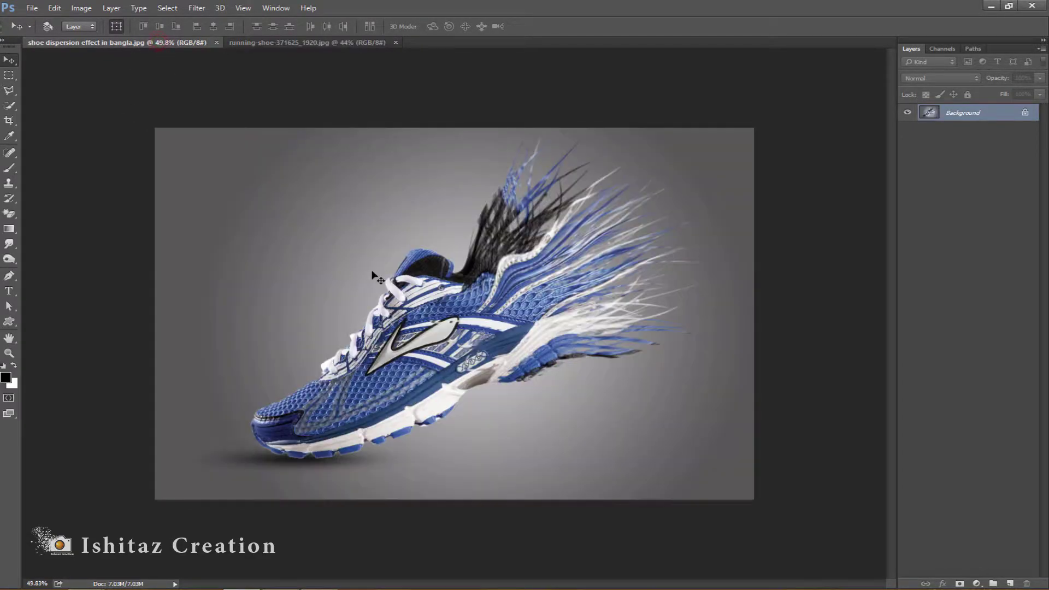
click(331, 43)
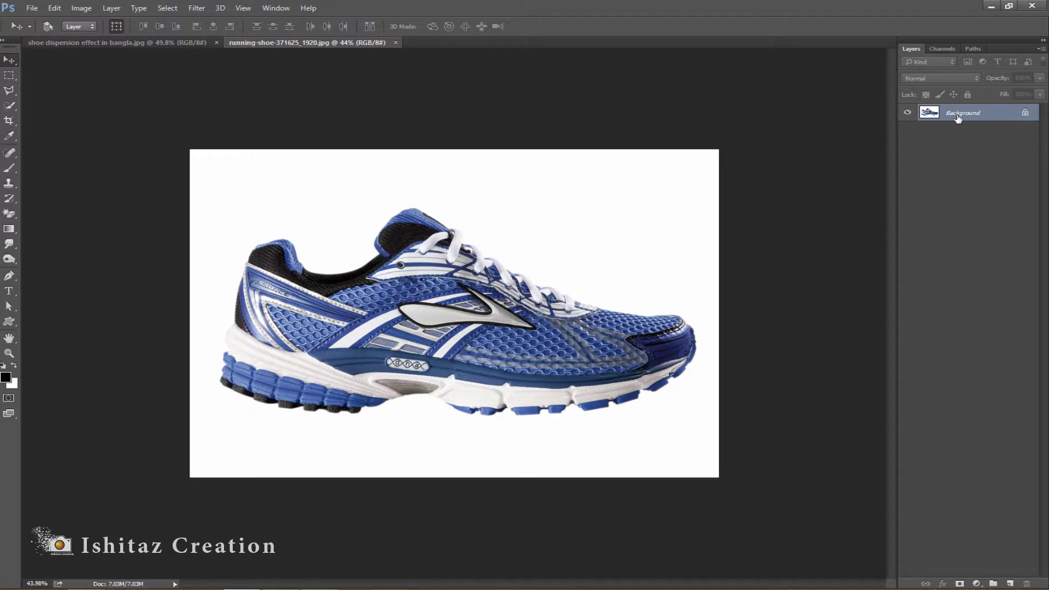
- Unlock the Background into Layer 0 and zoom in on the shoe
click(1025, 114)
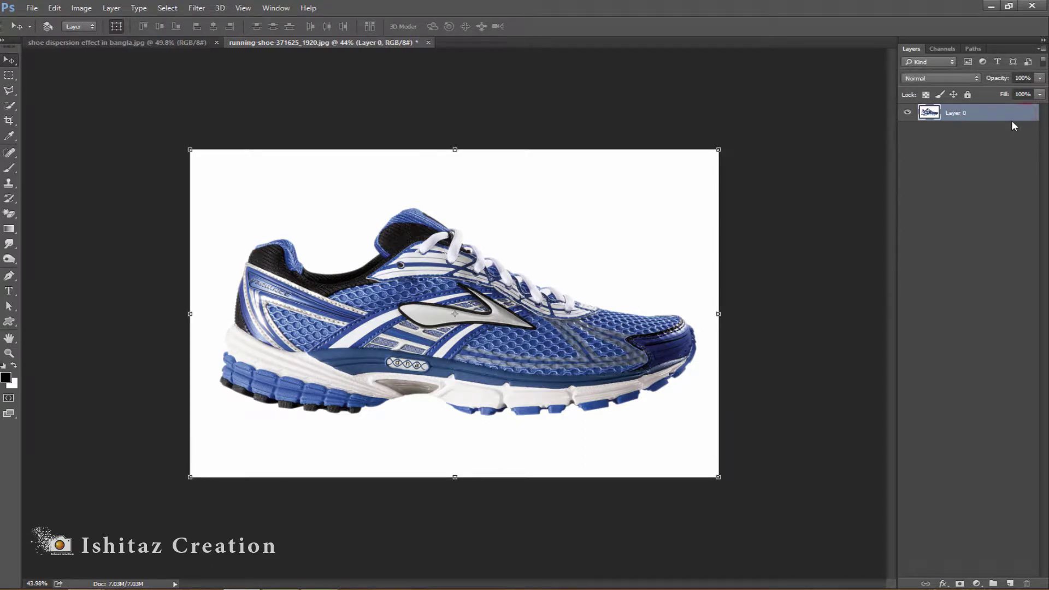
click(8, 106)
click(9, 352)
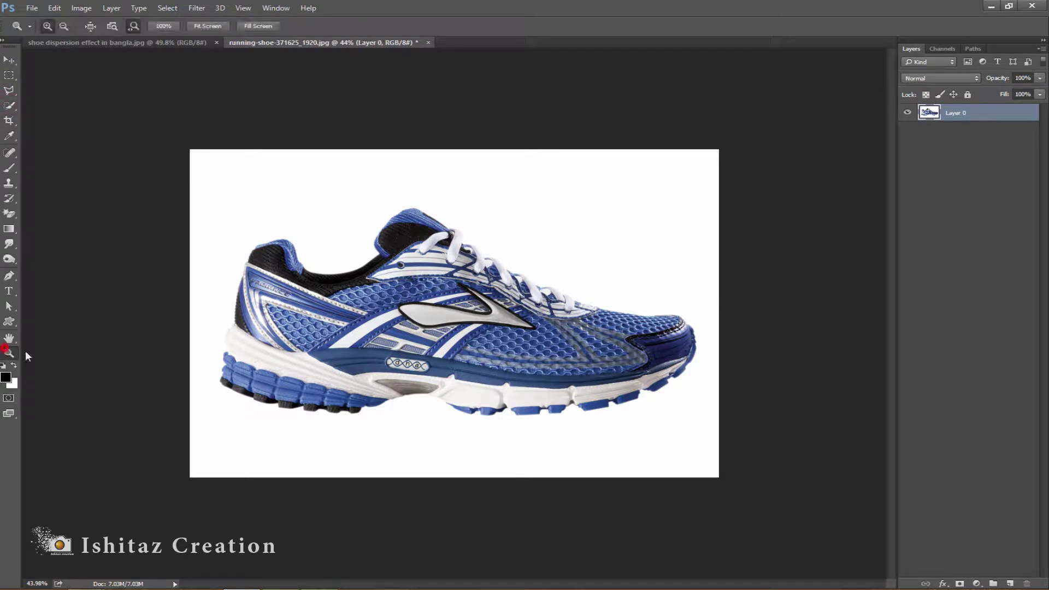
drag(379, 332, 392, 362)
click(9, 106)
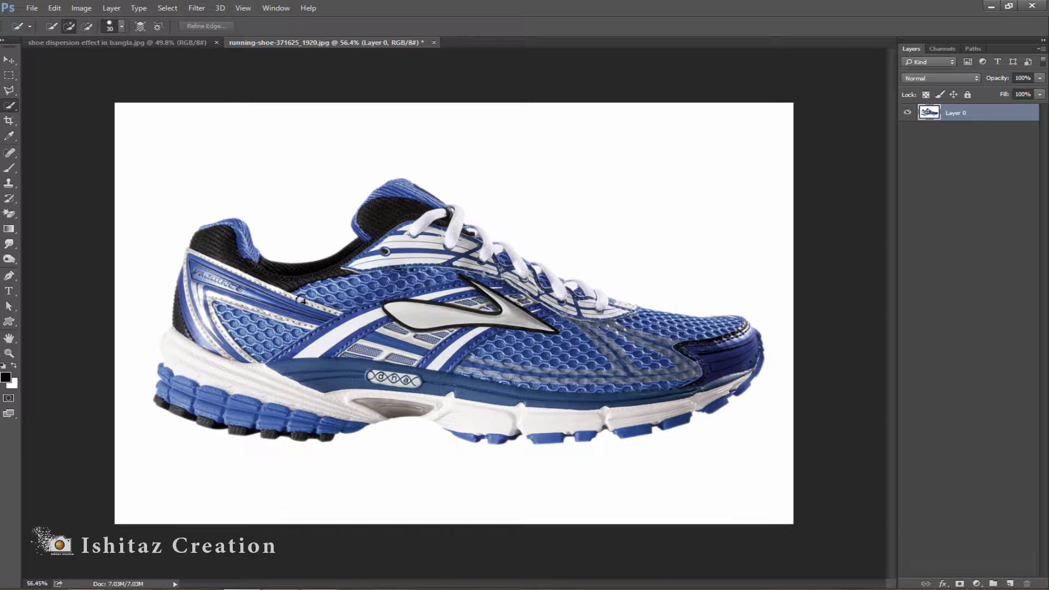
- Select the whole shoe with Quick Selection, covering heel, soles, mesh, laces and toe
mouse_move(246, 309)
mouse_down()
mouse_move(218, 255)
mouse_move(206, 342)
mouse_move(194, 259)
mouse_move(205, 239)
mouse_move(242, 234)
mouse_up()
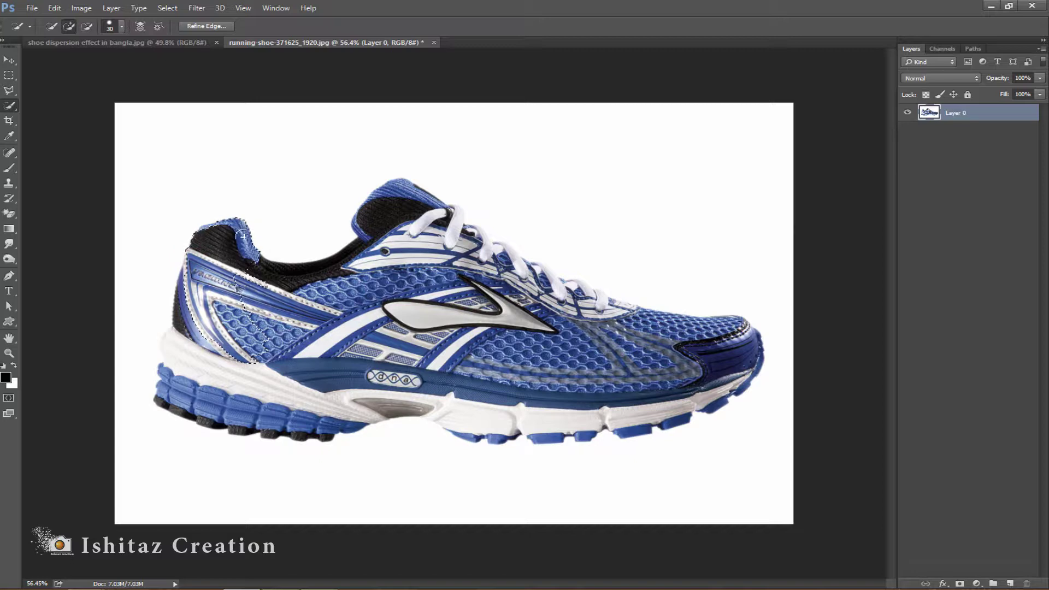
click(213, 232)
mouse_move(205, 298)
mouse_down()
mouse_move(195, 370)
mouse_move(187, 329)
mouse_move(168, 405)
mouse_move(280, 424)
mouse_move(232, 422)
mouse_move(243, 430)
mouse_move(330, 437)
mouse_up()
drag(247, 314, 325, 313)
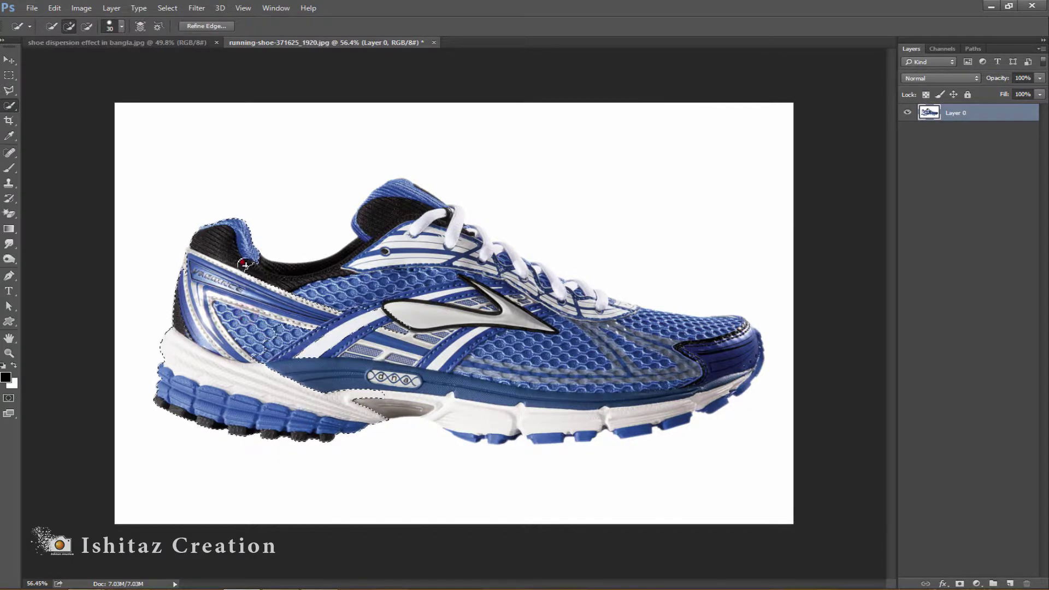
drag(357, 266, 424, 213)
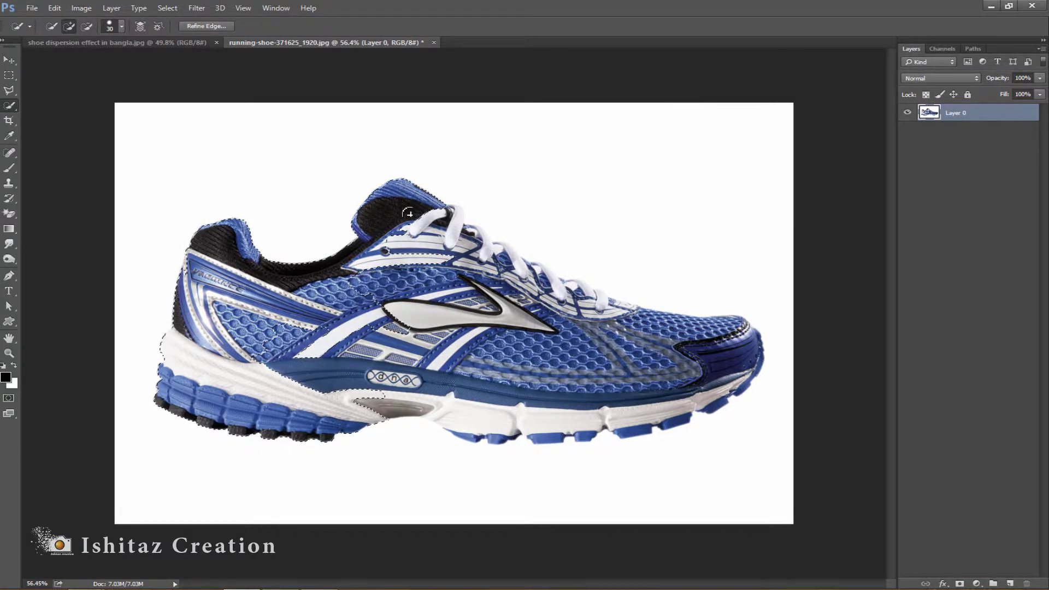
click(393, 232)
click(428, 237)
click(480, 244)
click(514, 279)
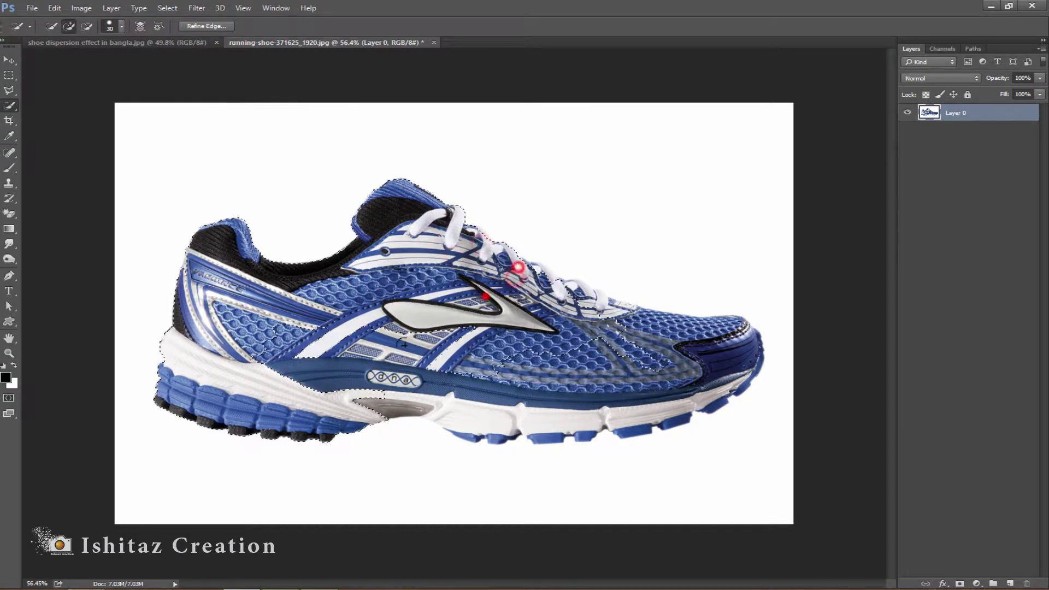
click(397, 378)
mouse_move(603, 314)
mouse_down()
mouse_move(696, 402)
mouse_move(714, 402)
mouse_move(582, 435)
mouse_move(510, 433)
mouse_up()
click(525, 270)
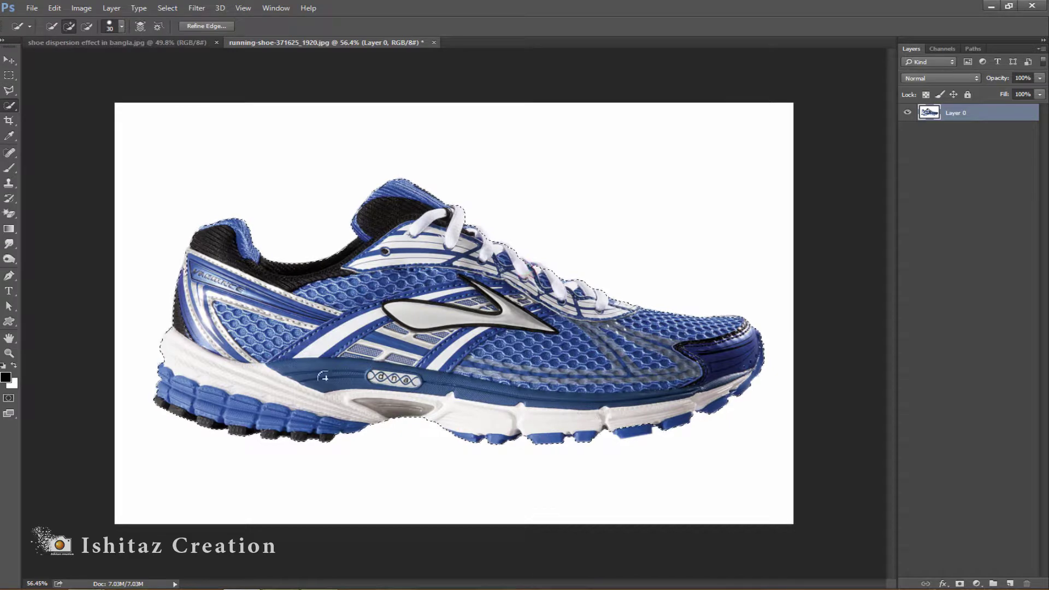
click(480, 241)
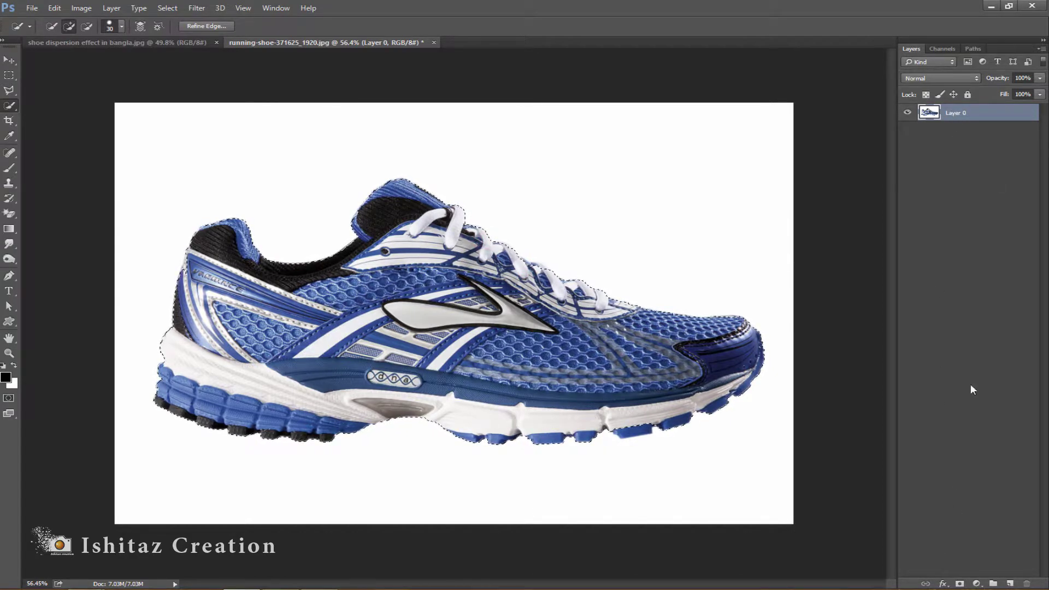
- Mask out the white background and apply the mask permanently to Layer 0
click(958, 584)
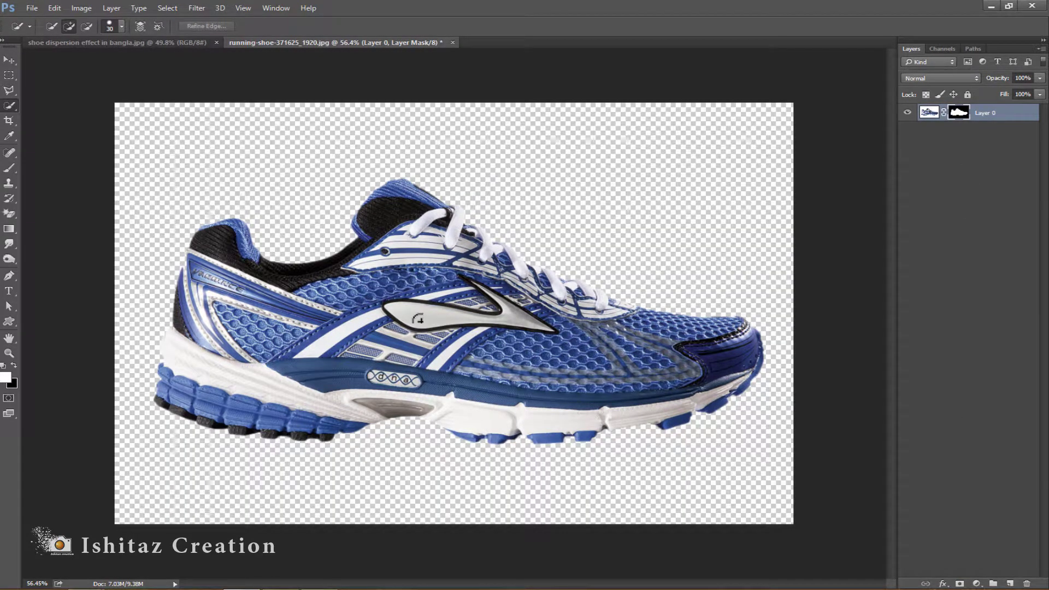
right_click(961, 113)
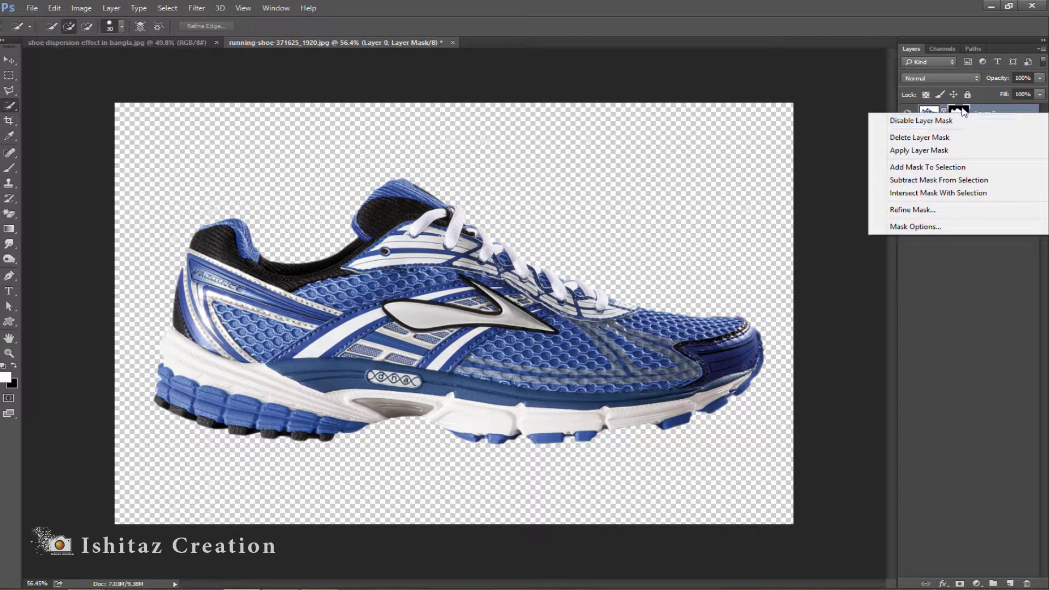
click(961, 112)
right_click(962, 113)
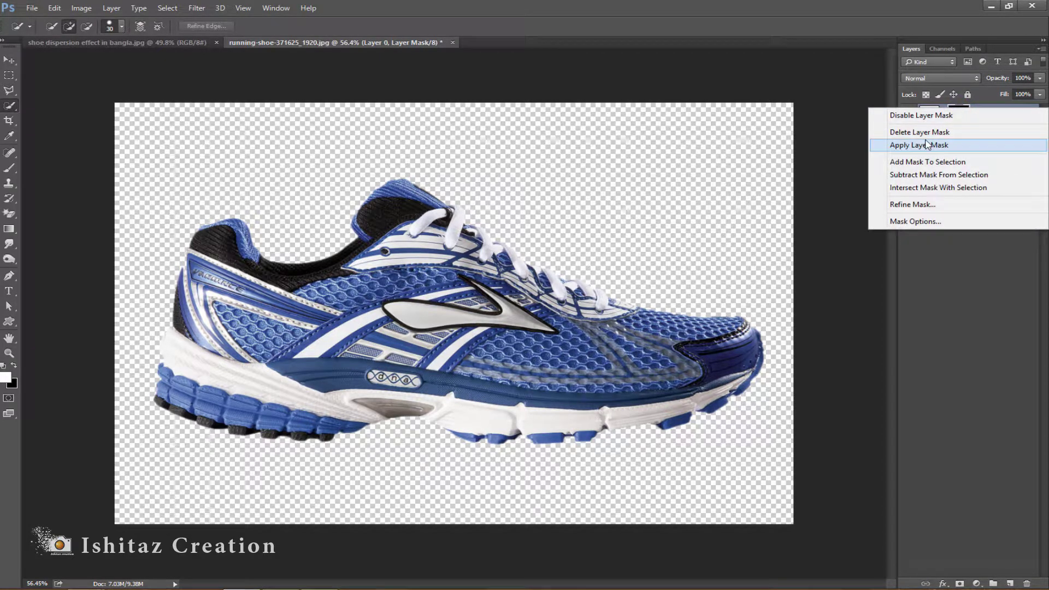
click(927, 144)
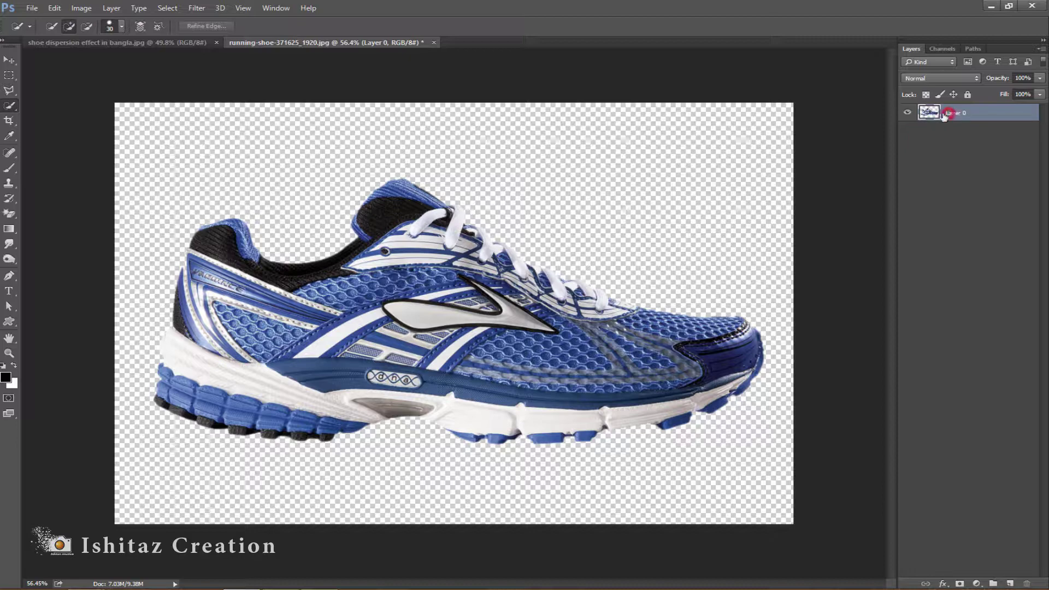
key(x)
click(9, 60)
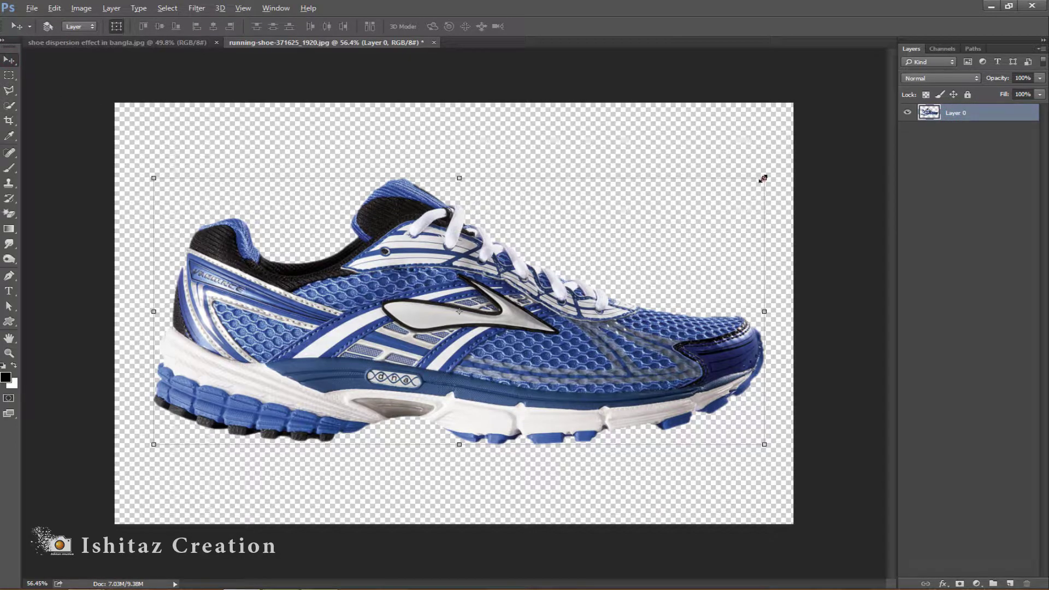
- Scale the shoe to 57.63%, flip it horizontally, rotate it -24.29°, then add an empty layer
drag(763, 178, 634, 235)
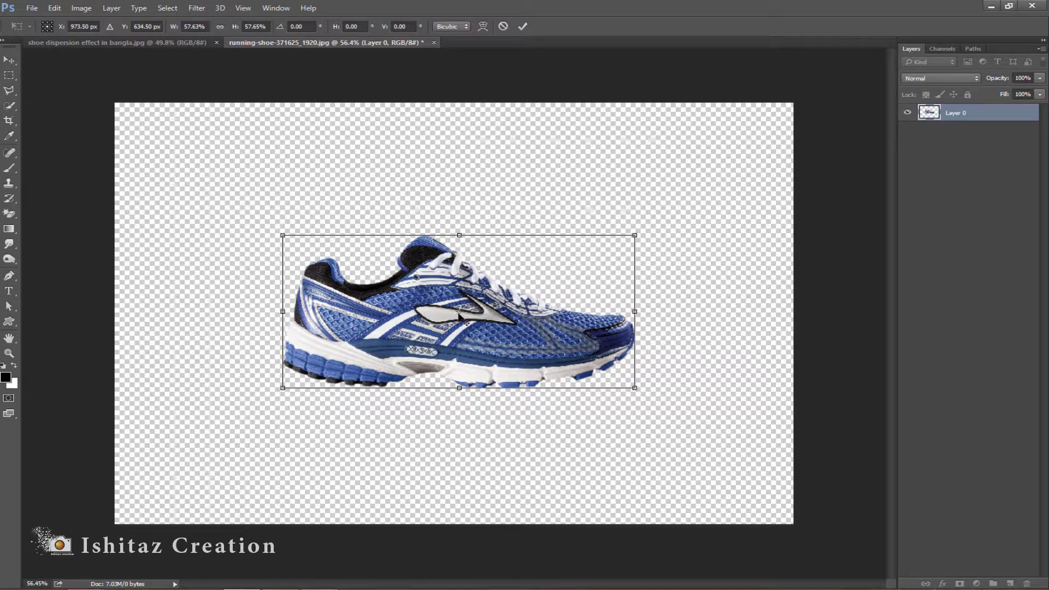
right_click(460, 314)
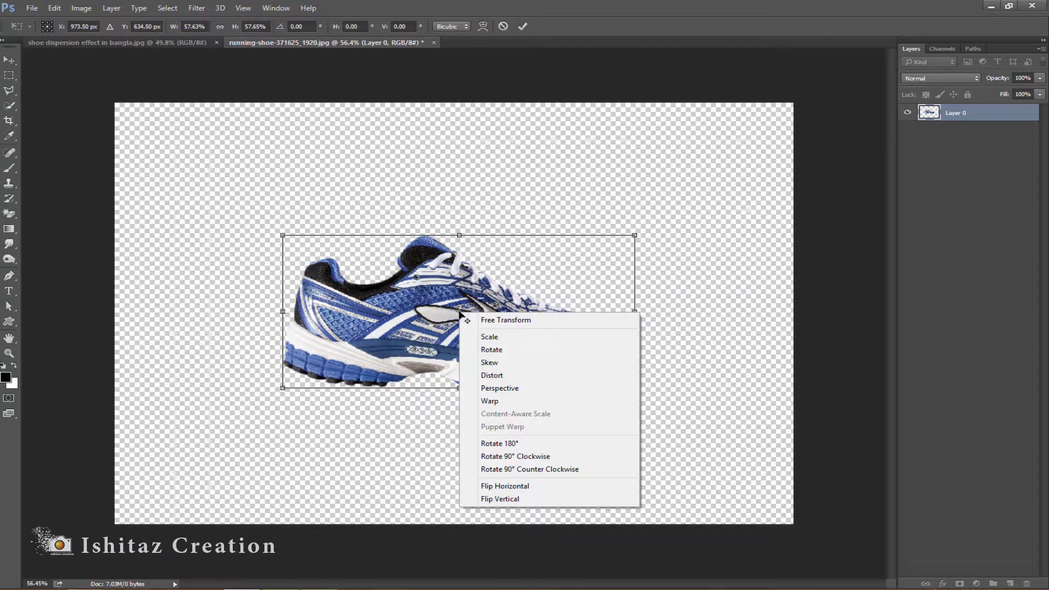
click(519, 486)
drag(640, 401, 535, 363)
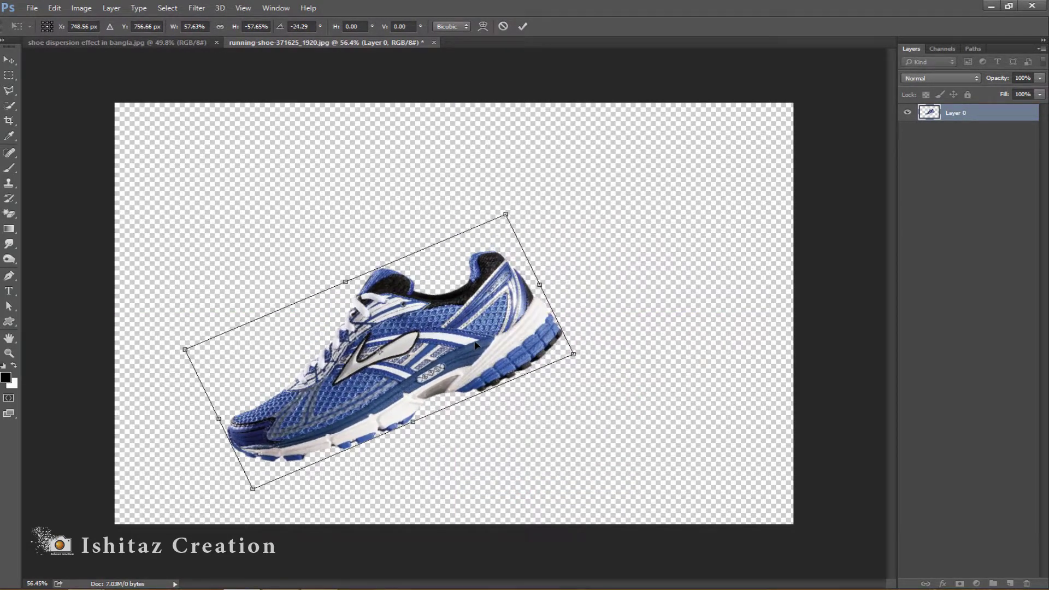
click(521, 28)
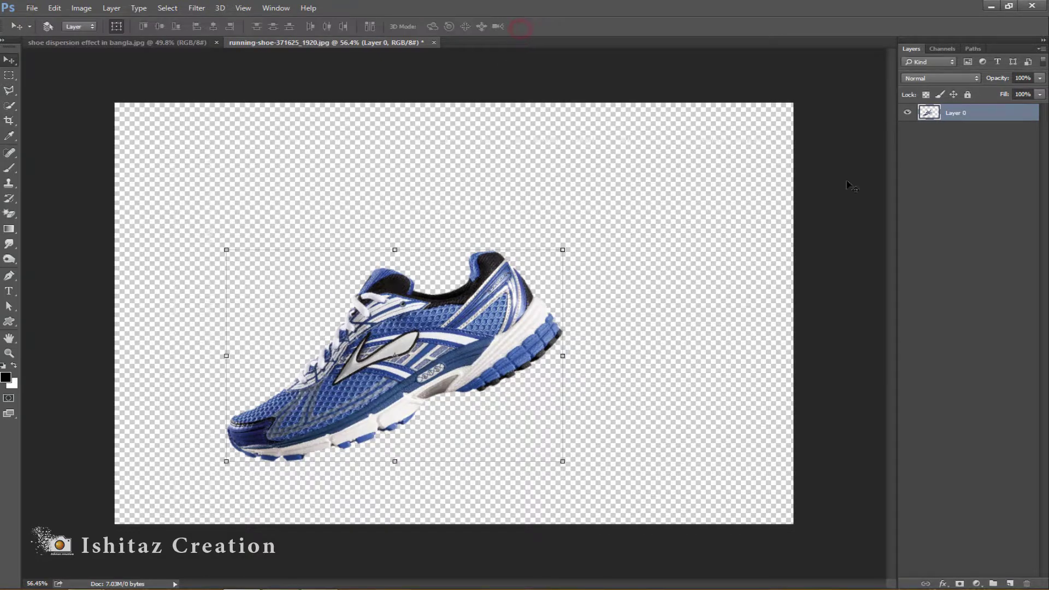
click(1008, 580)
- Move the new layer below the shoe and set the gradient's left stop to dark grey 5a5858
drag(967, 112, 930, 130)
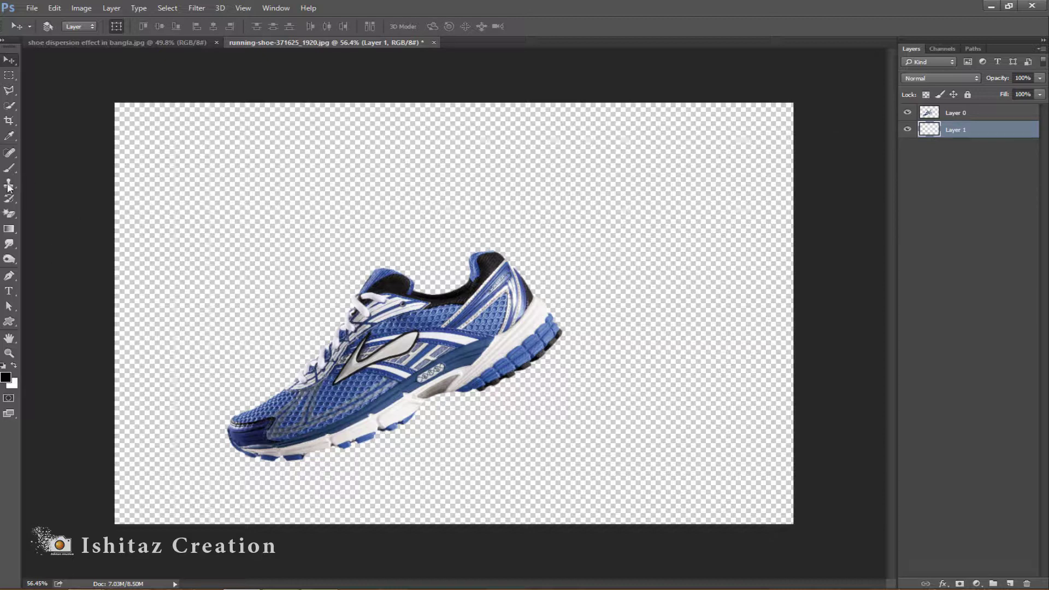
click(8, 229)
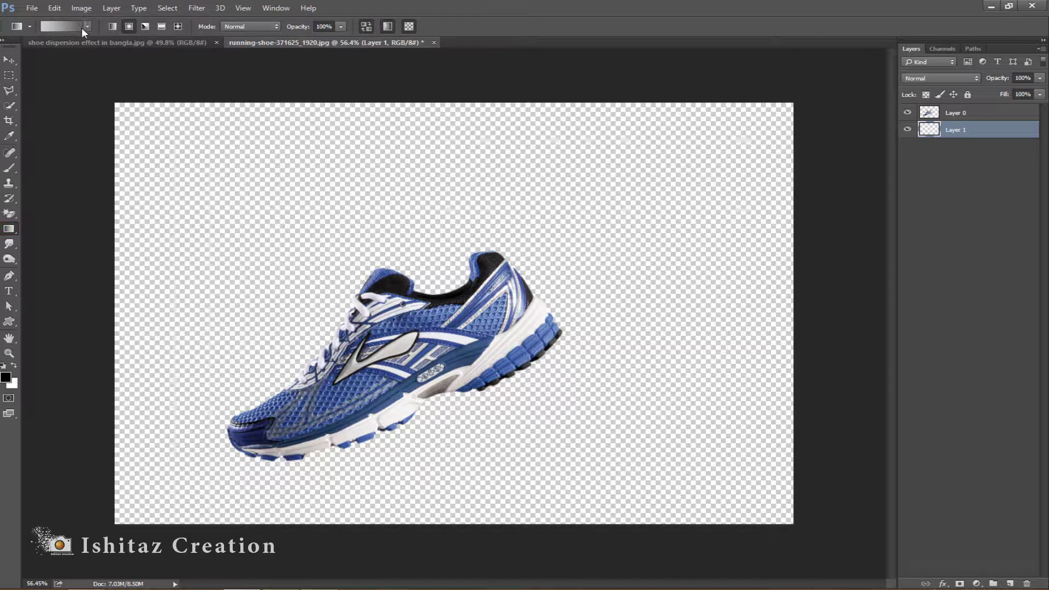
click(79, 28)
click(752, 384)
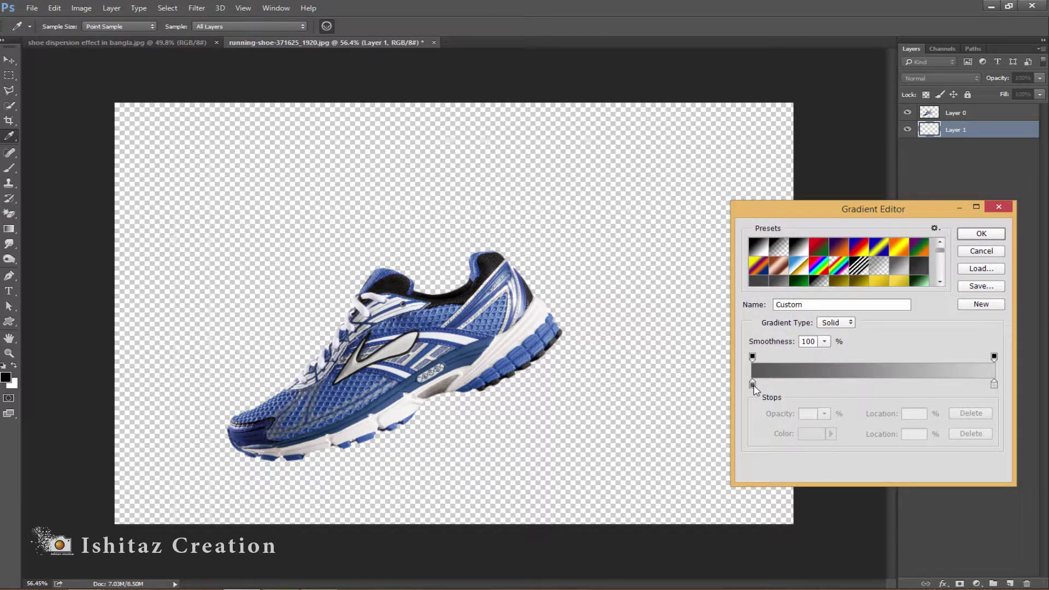
click(809, 433)
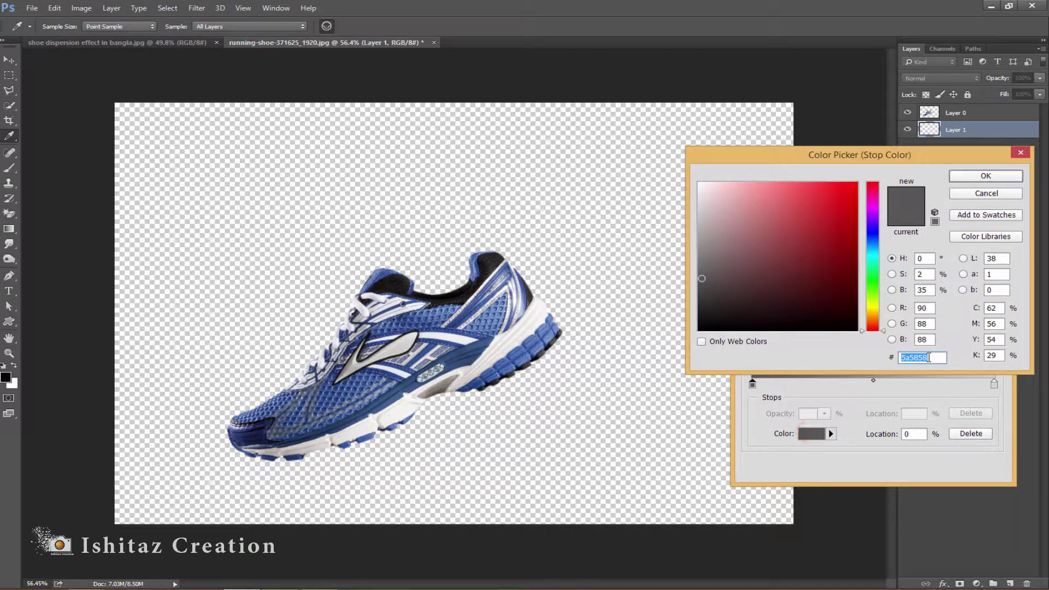
click(934, 356)
drag(934, 356, 902, 362)
click(985, 176)
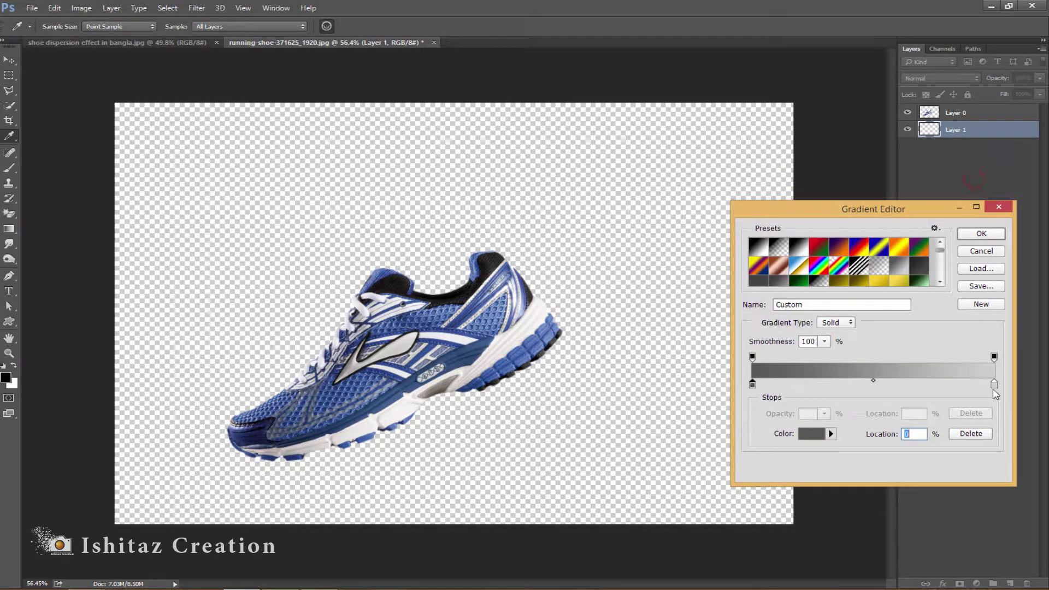
- Set the right stop to light grey d1d0d0 and drag a radial gradient across Layer 1
click(993, 385)
click(812, 433)
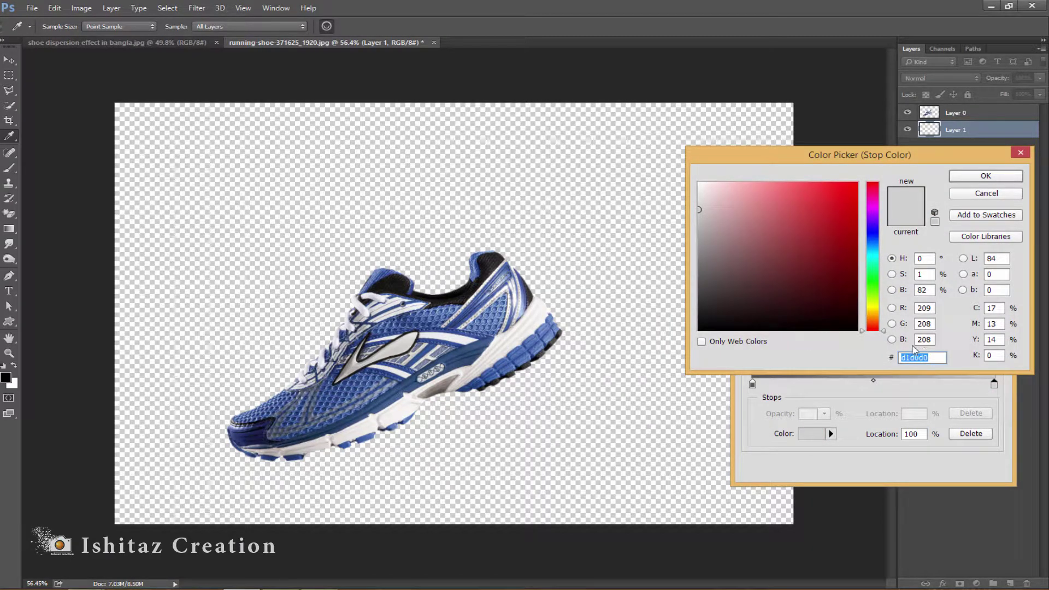
drag(935, 359, 622, 344)
click(986, 175)
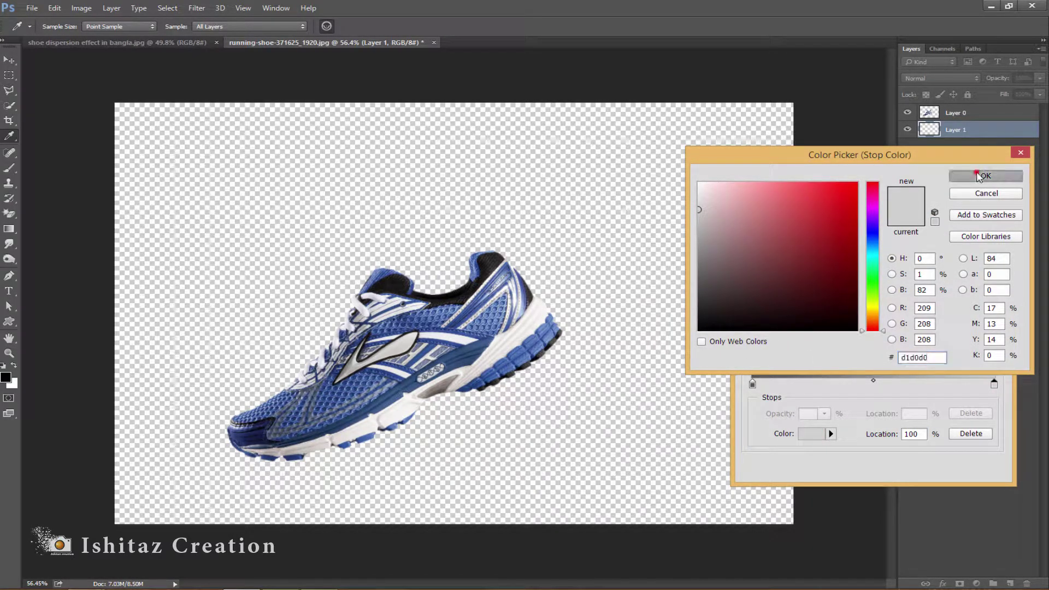
click(995, 236)
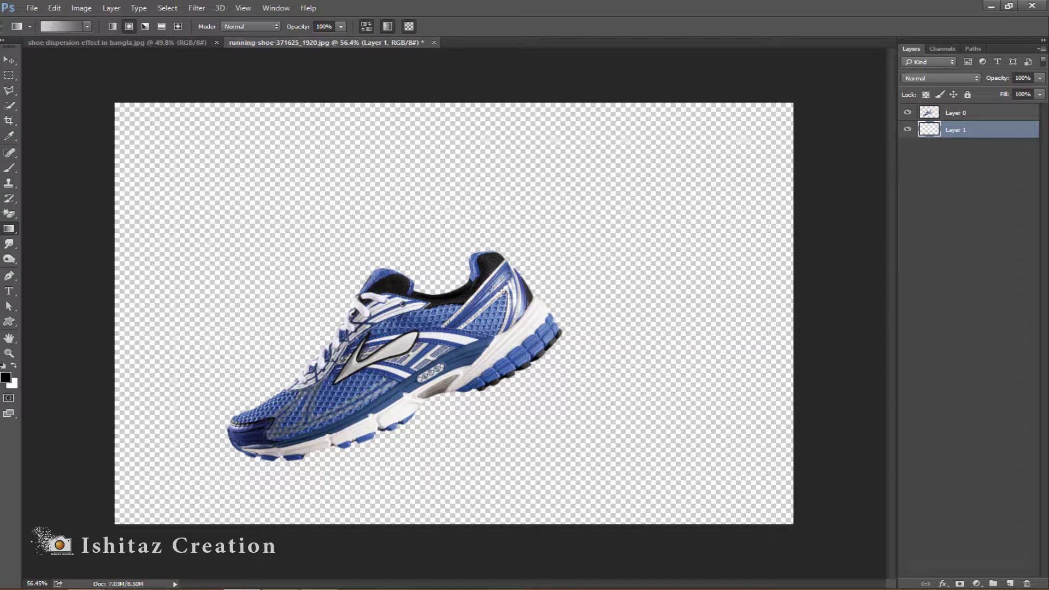
drag(455, 318, 802, 307)
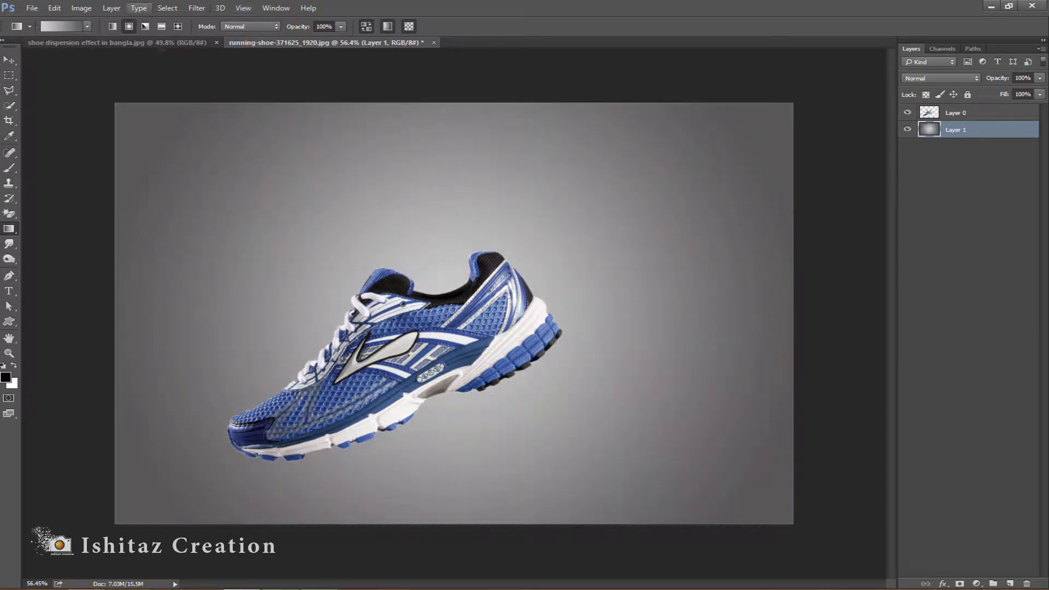
- Move the shoe on Layer 0 slightly left and up
click(947, 112)
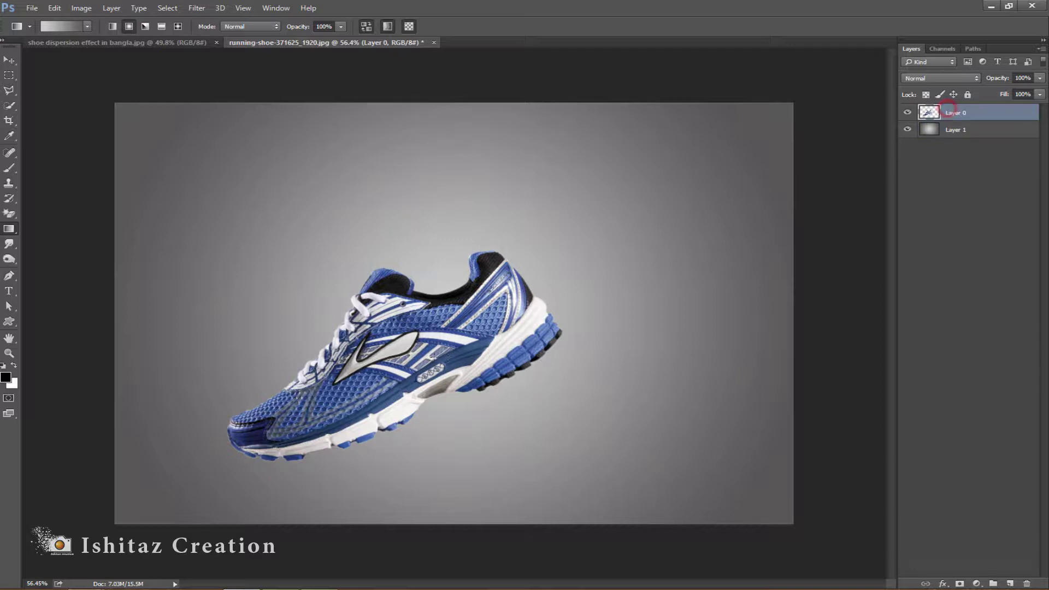
click(9, 59)
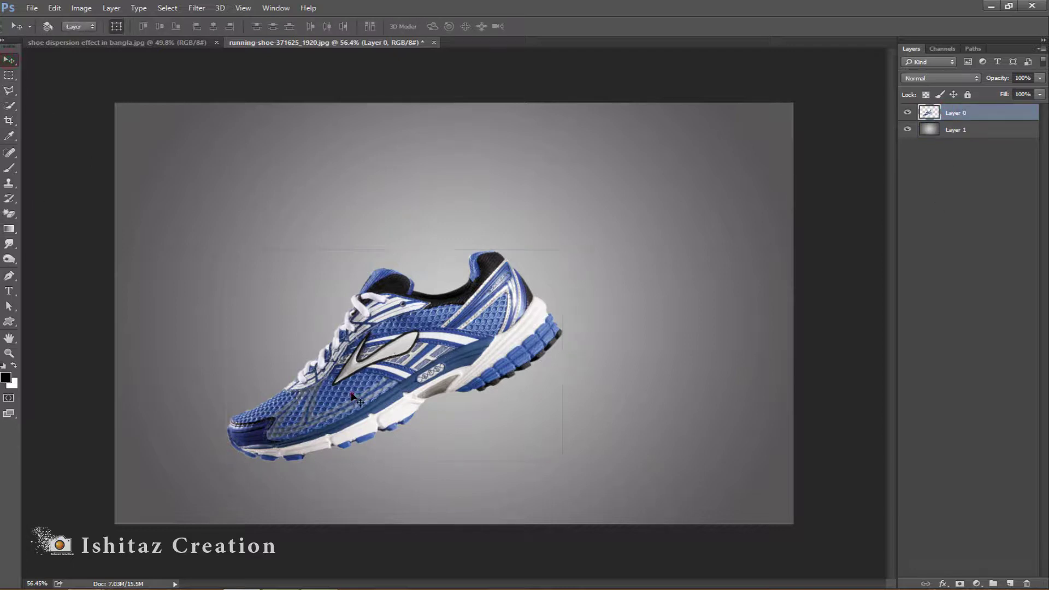
drag(352, 396, 306, 391)
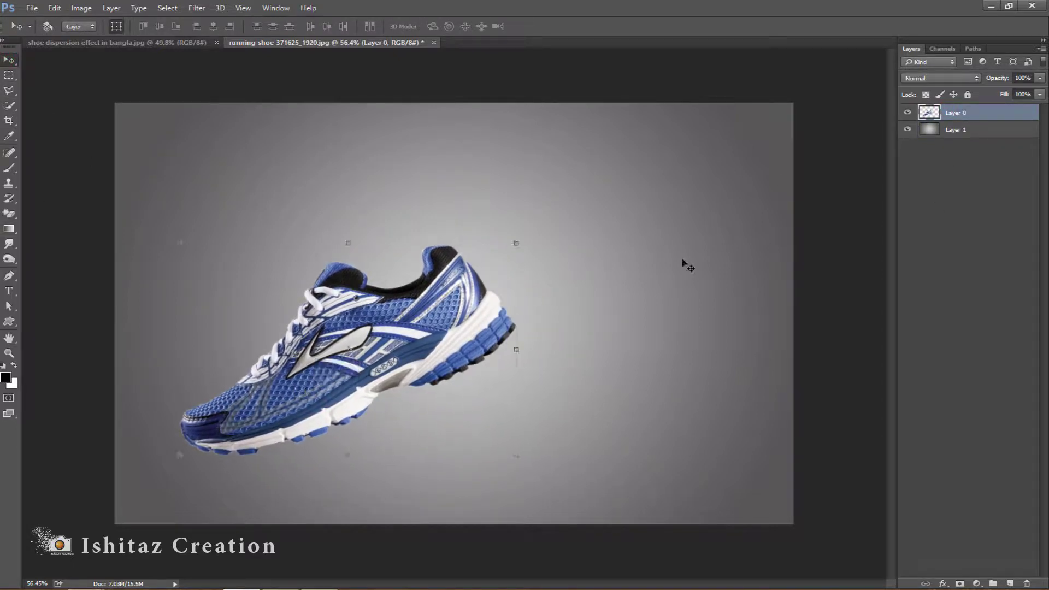
- Duplicate Layer 0 twice, hide the original, and select Layer 0 copy 2
key(ctrl+j)
click(956, 131)
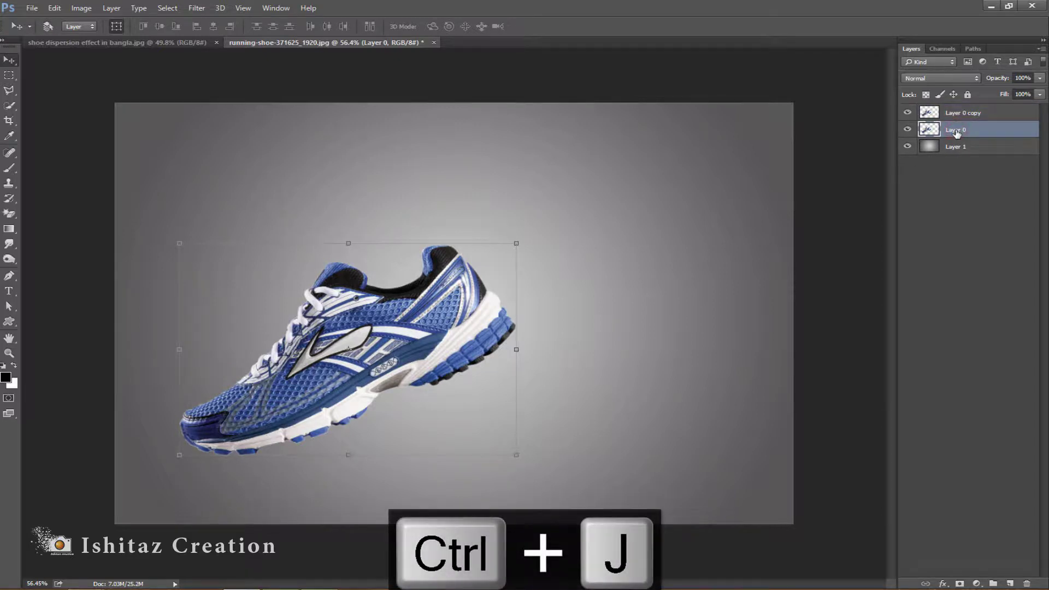
key(ctrl+j)
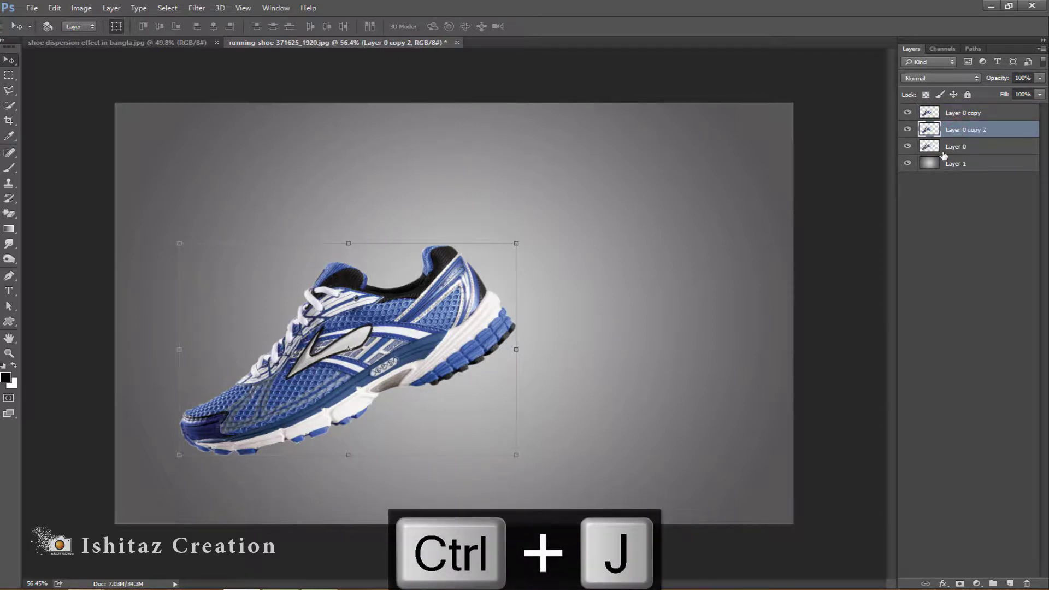
click(907, 146)
click(956, 148)
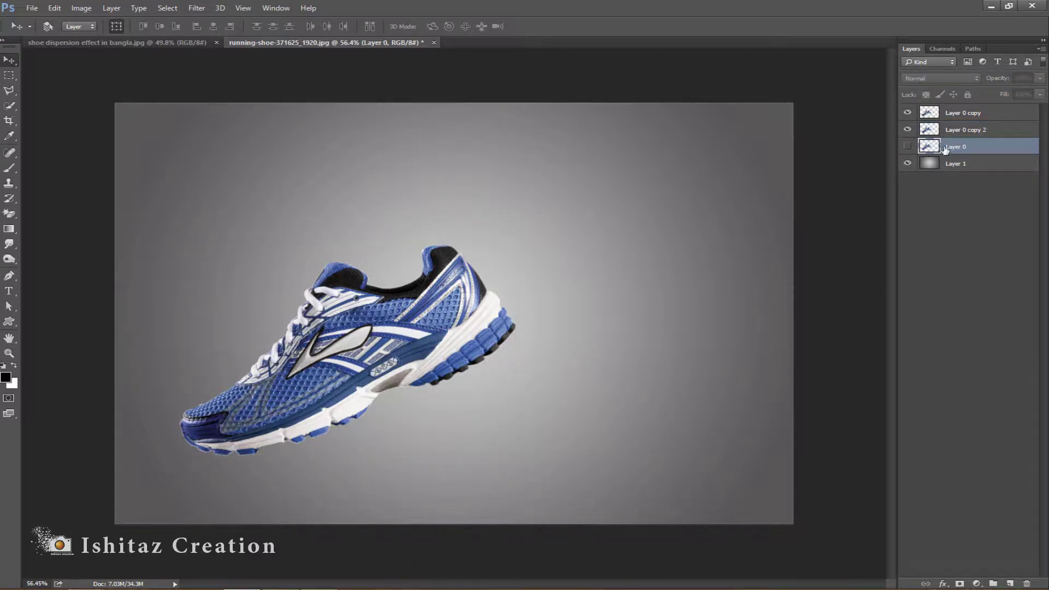
click(964, 111)
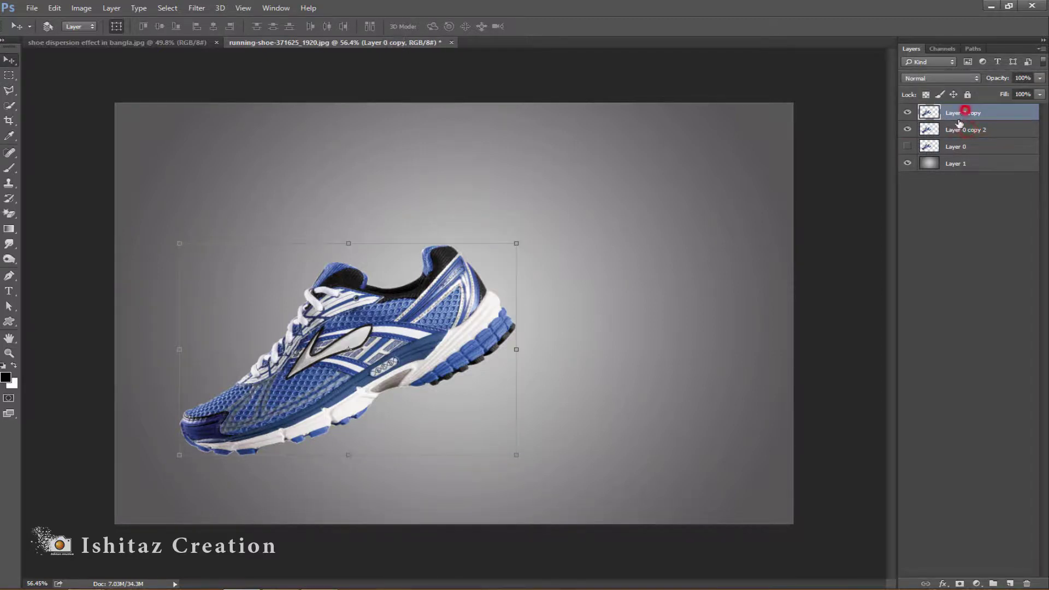
click(956, 131)
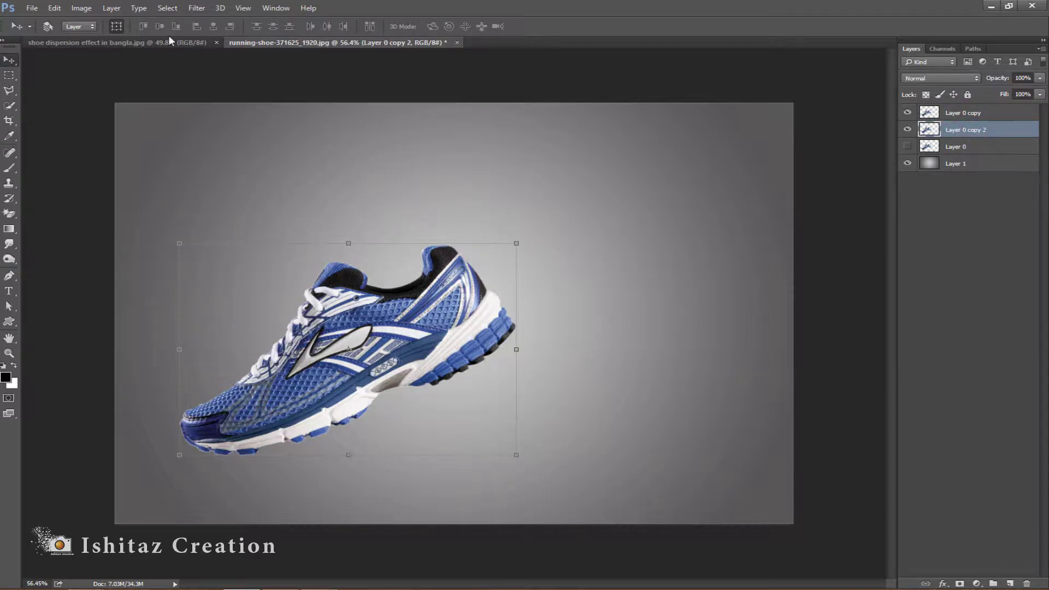
click(196, 9)
- Liquify Layer 0 copy 2 with Forward Warp size 250, dragging the heel up and right
click(211, 98)
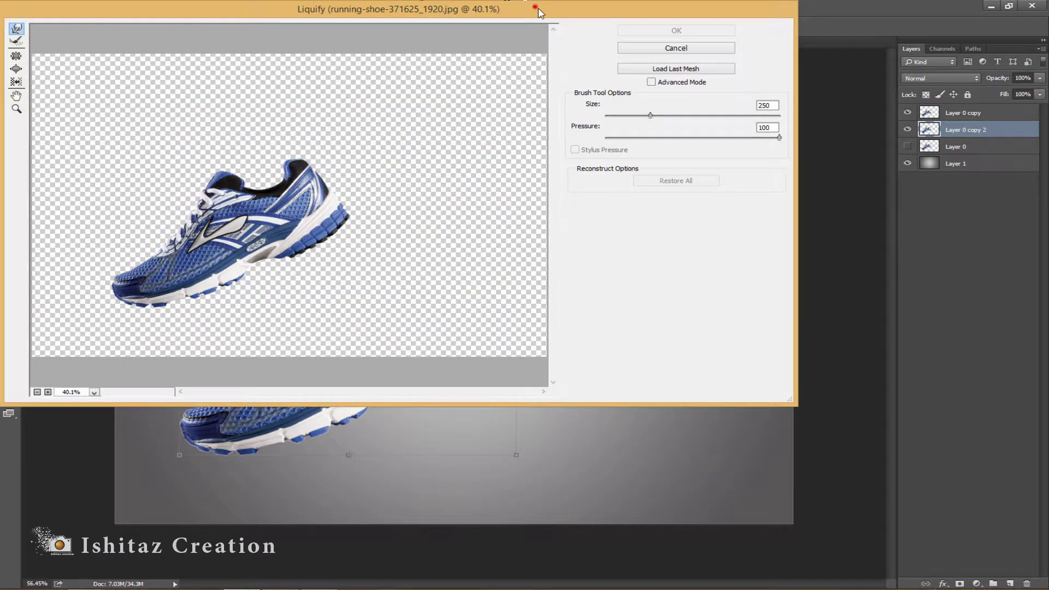
drag(533, 7, 621, 24)
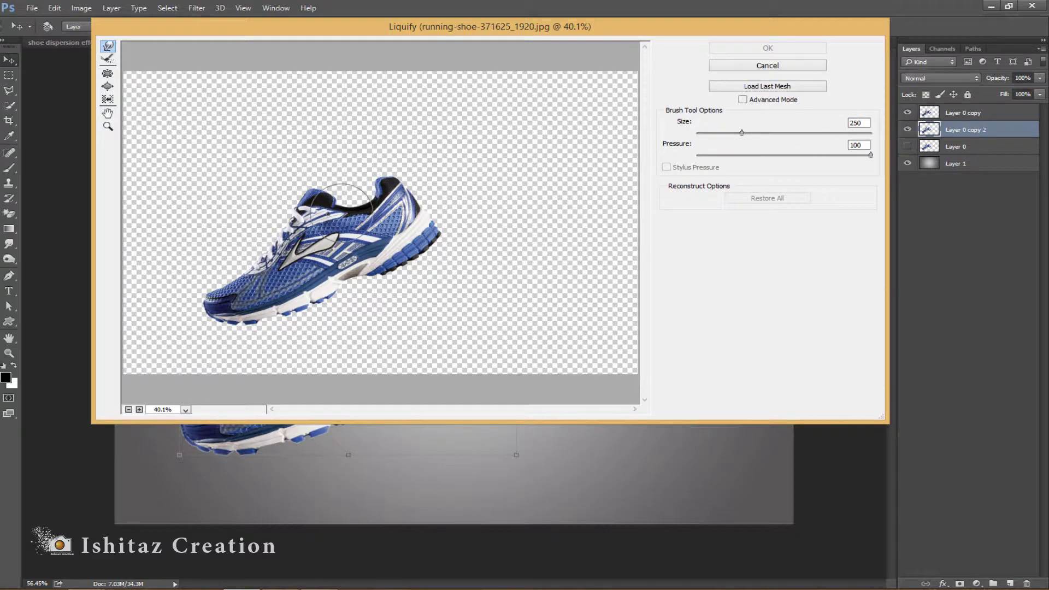
mouse_move(397, 191)
mouse_down()
mouse_move(417, 169)
mouse_move(426, 171)
mouse_move(419, 202)
mouse_move(461, 175)
mouse_up()
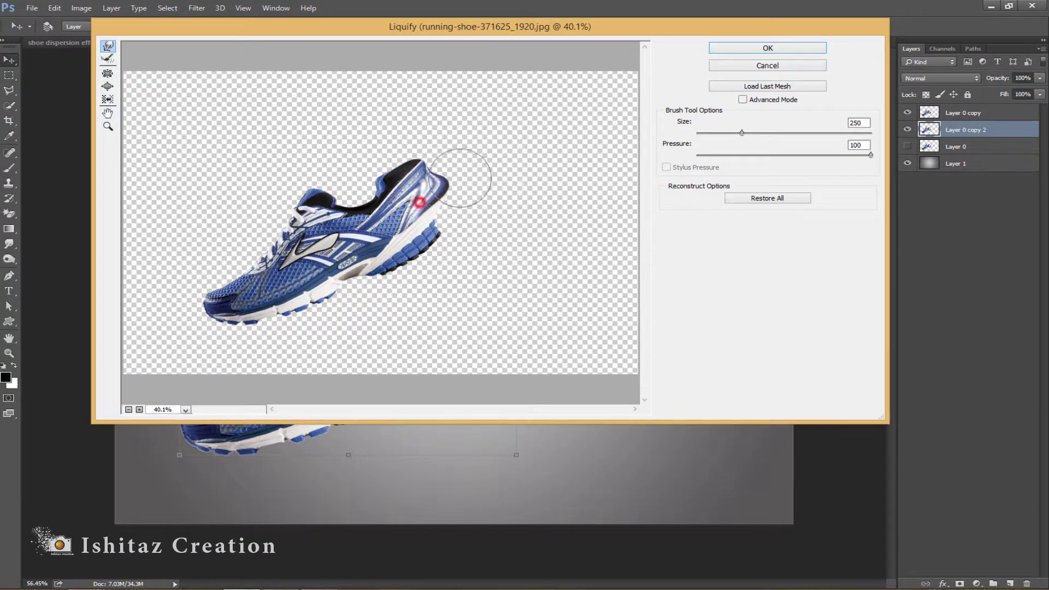
mouse_move(432, 229)
mouse_down()
mouse_move(481, 201)
mouse_move(429, 239)
mouse_move(452, 246)
mouse_move(381, 275)
mouse_move(456, 257)
mouse_move(453, 229)
mouse_move(475, 228)
mouse_move(457, 202)
mouse_move(487, 178)
mouse_move(456, 185)
mouse_move(461, 156)
mouse_move(429, 170)
mouse_move(440, 140)
mouse_move(416, 188)
mouse_move(376, 189)
mouse_move(374, 202)
mouse_move(364, 176)
mouse_move(394, 173)
mouse_move(386, 145)
mouse_move(412, 150)
mouse_move(408, 126)
mouse_move(440, 144)
mouse_move(457, 128)
mouse_move(462, 159)
mouse_move(489, 159)
mouse_move(474, 193)
mouse_move(501, 203)
mouse_move(476, 215)
mouse_move(502, 221)
mouse_move(475, 239)
mouse_move(494, 247)
mouse_move(461, 258)
mouse_move(469, 276)
mouse_move(477, 282)
mouse_move(478, 260)
mouse_move(500, 261)
mouse_move(512, 224)
mouse_move(530, 217)
mouse_move(474, 172)
mouse_move(506, 159)
mouse_move(487, 174)
mouse_move(524, 182)
mouse_move(509, 208)
mouse_move(536, 207)
mouse_move(507, 234)
mouse_move(542, 246)
mouse_move(504, 256)
mouse_move(519, 274)
mouse_move(401, 278)
mouse_move(390, 290)
mouse_move(510, 253)
mouse_move(448, 128)
mouse_move(470, 120)
mouse_move(407, 143)
mouse_move(429, 110)
mouse_move(358, 188)
mouse_up()
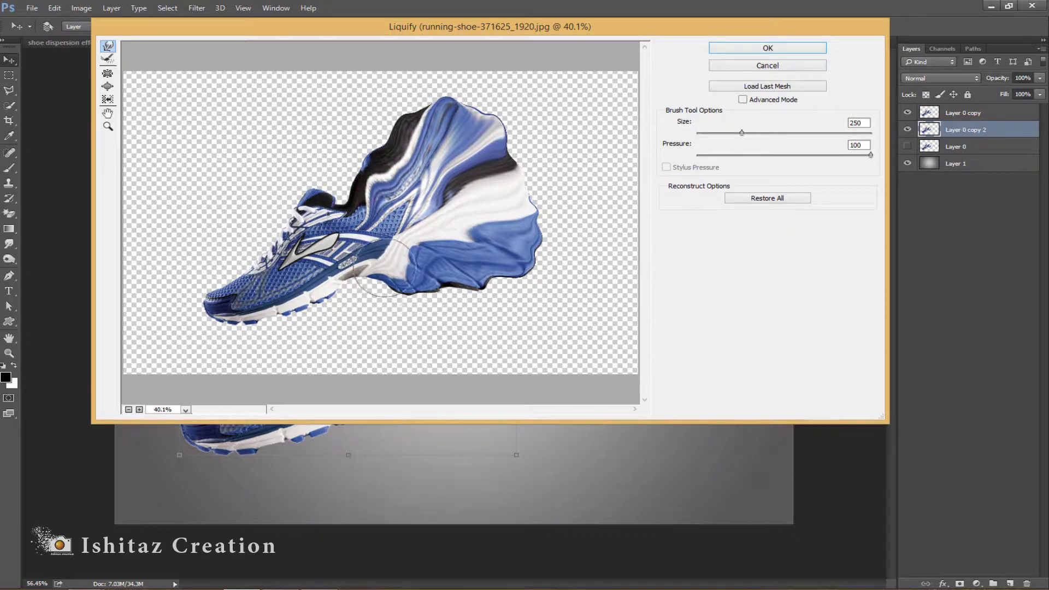
mouse_move(385, 275)
mouse_down()
mouse_move(386, 264)
mouse_move(372, 285)
mouse_move(377, 257)
mouse_move(437, 257)
mouse_move(508, 278)
mouse_up()
mouse_move(505, 176)
mouse_down()
mouse_move(542, 145)
mouse_move(535, 112)
mouse_move(468, 110)
mouse_move(545, 155)
mouse_move(534, 192)
mouse_move(535, 283)
mouse_move(545, 164)
mouse_move(526, 111)
mouse_move(552, 156)
mouse_move(501, 105)
mouse_move(442, 98)
mouse_move(499, 96)
mouse_move(553, 159)
mouse_move(559, 267)
mouse_move(499, 293)
mouse_move(529, 295)
mouse_move(495, 297)
mouse_move(499, 275)
mouse_move(569, 290)
mouse_move(410, 290)
mouse_move(446, 280)
mouse_move(513, 293)
mouse_up()
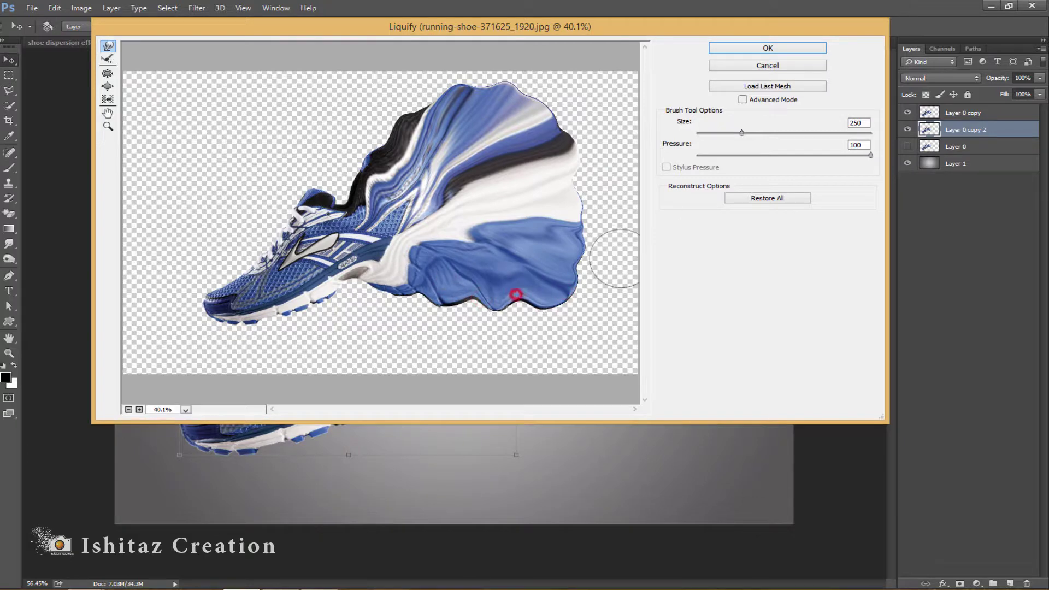
click(761, 50)
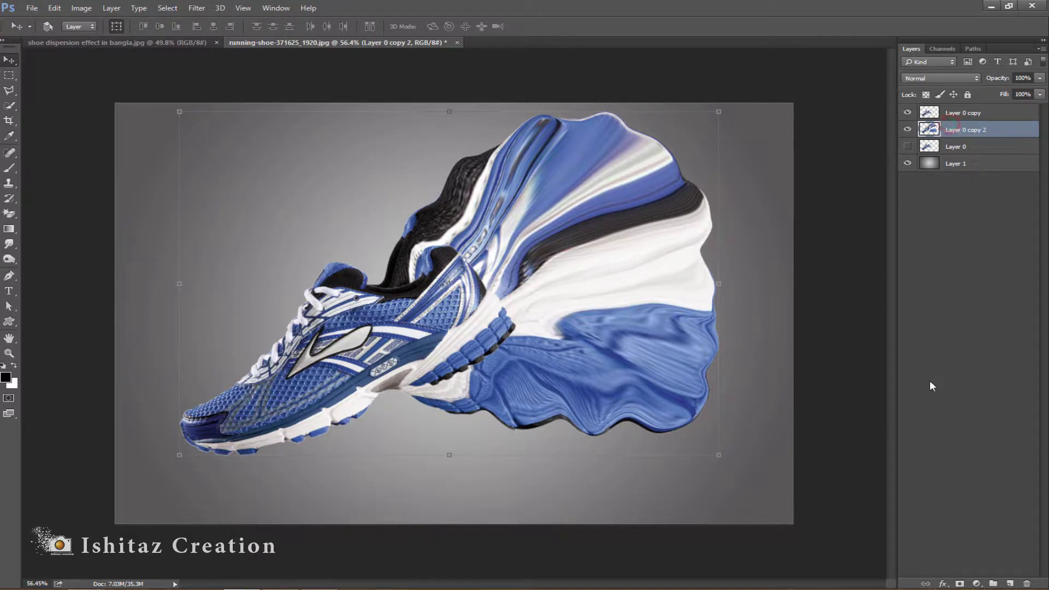
- Add masks to Layer 0 copy 2 and Layer 0 copy, filling copy 2's mask black
click(960, 584)
click(970, 114)
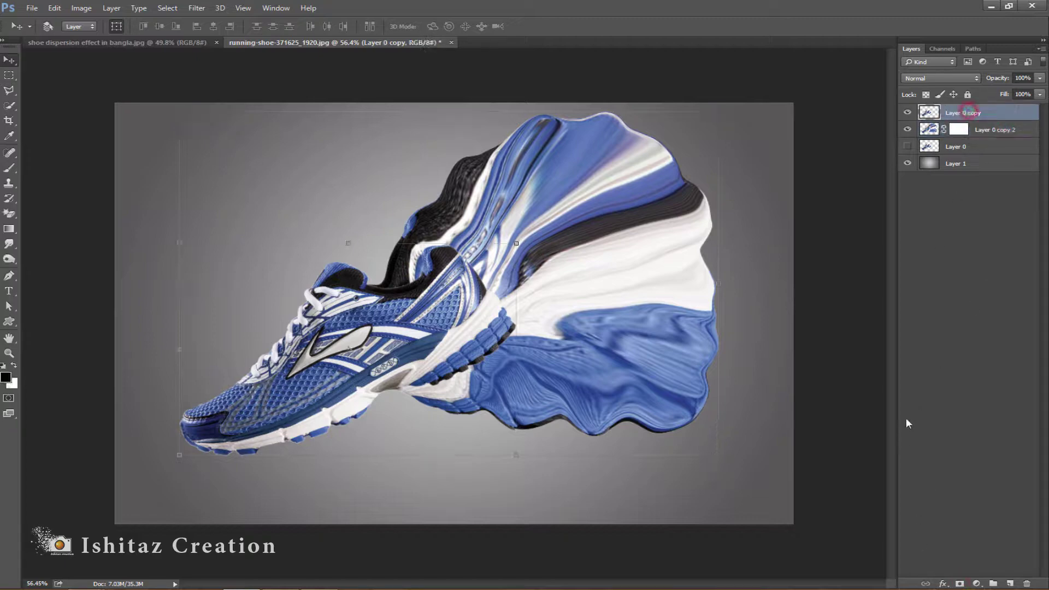
click(961, 584)
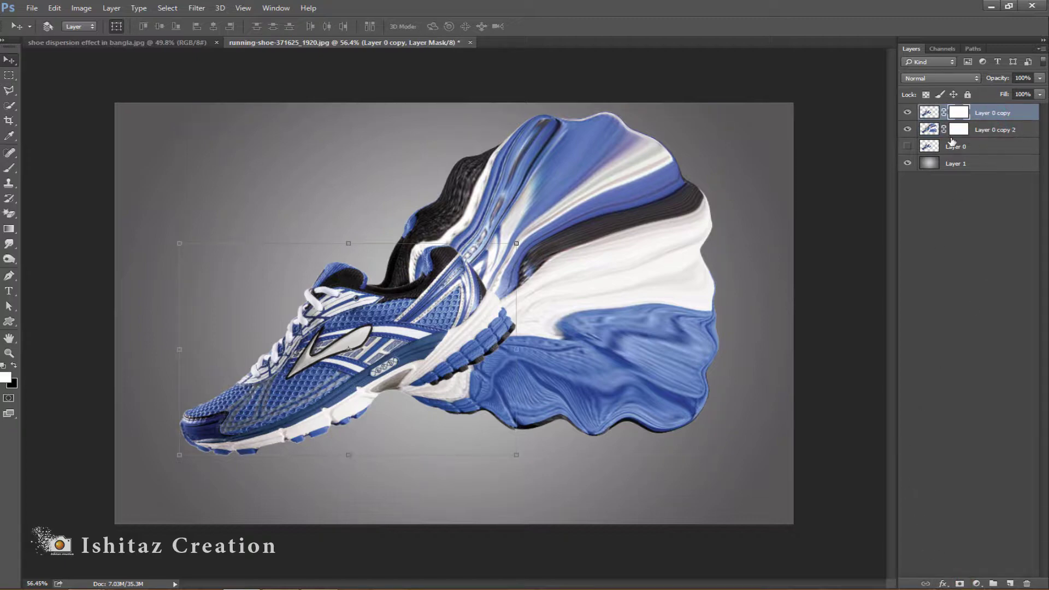
click(960, 131)
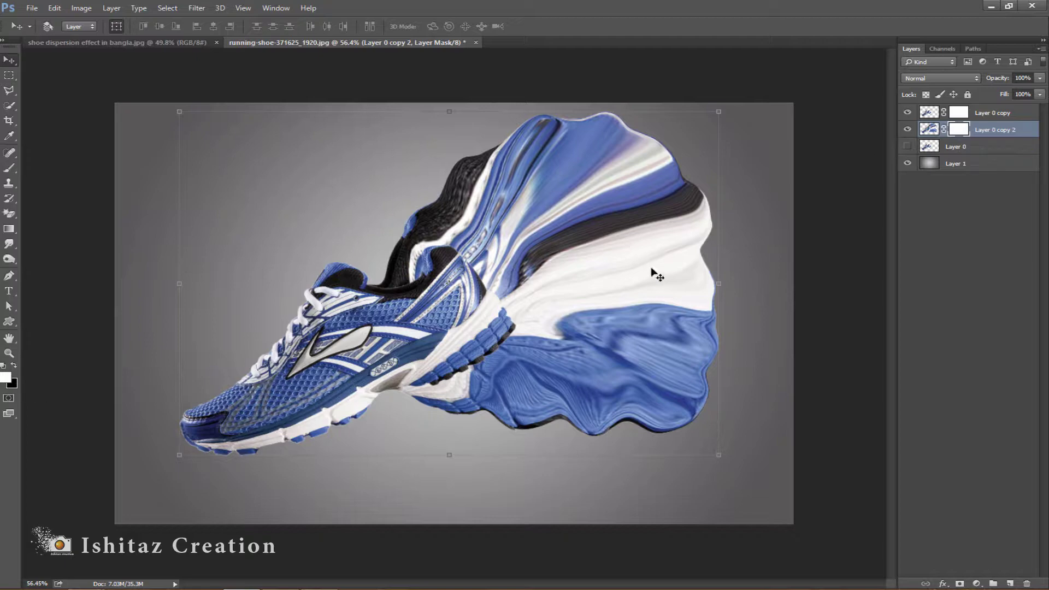
key(ctrl+BackSpace)
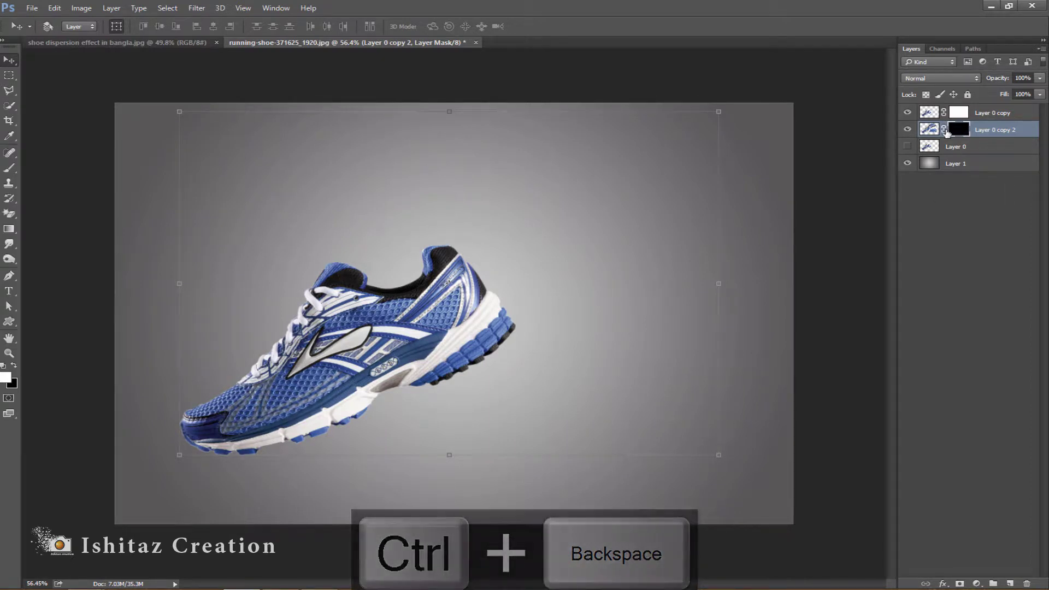
click(958, 112)
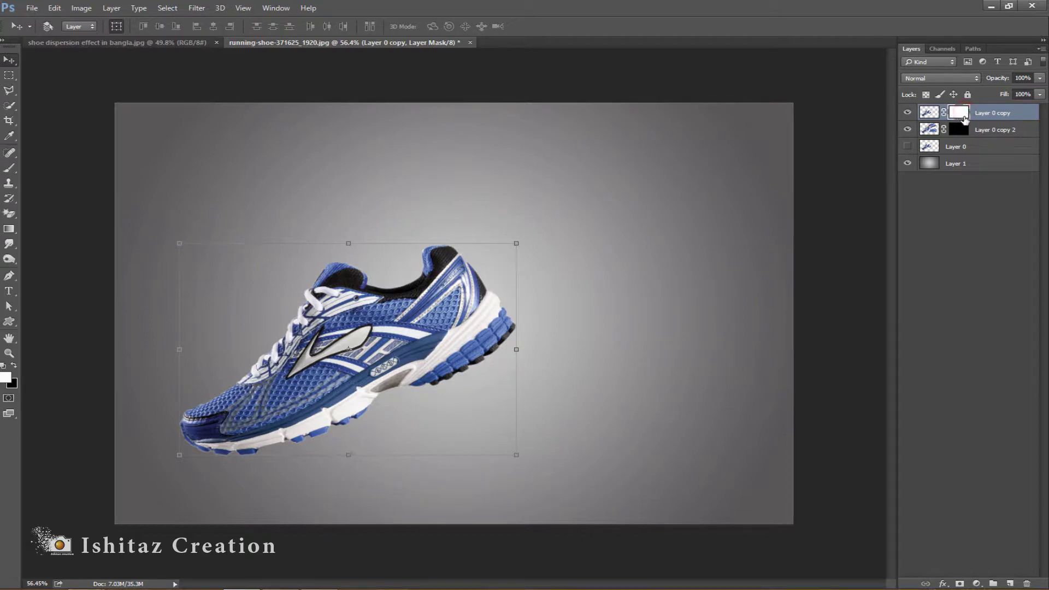
- Load the 266 px splatter brush and place the Brush Settings panel beside the shoe
click(9, 352)
drag(417, 333, 438, 340)
key(ctrl+0)
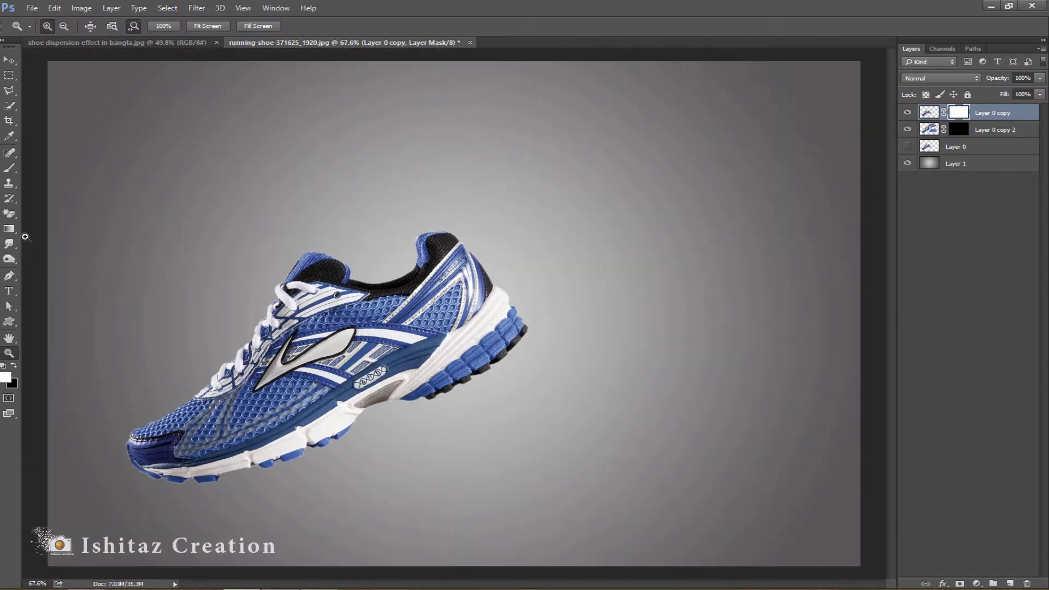
key(b)
click(61, 25)
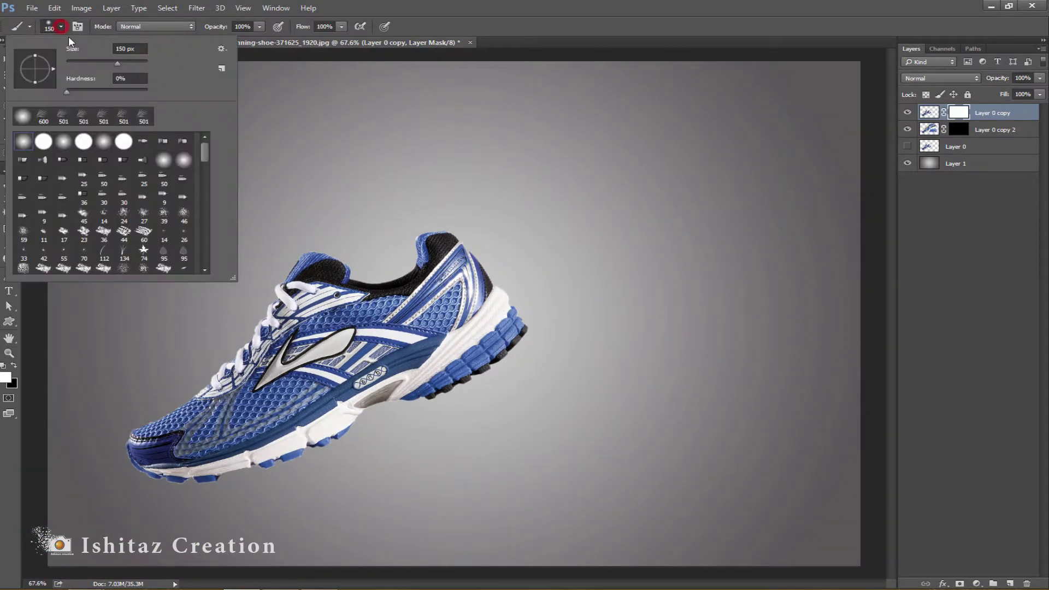
drag(202, 153, 206, 239)
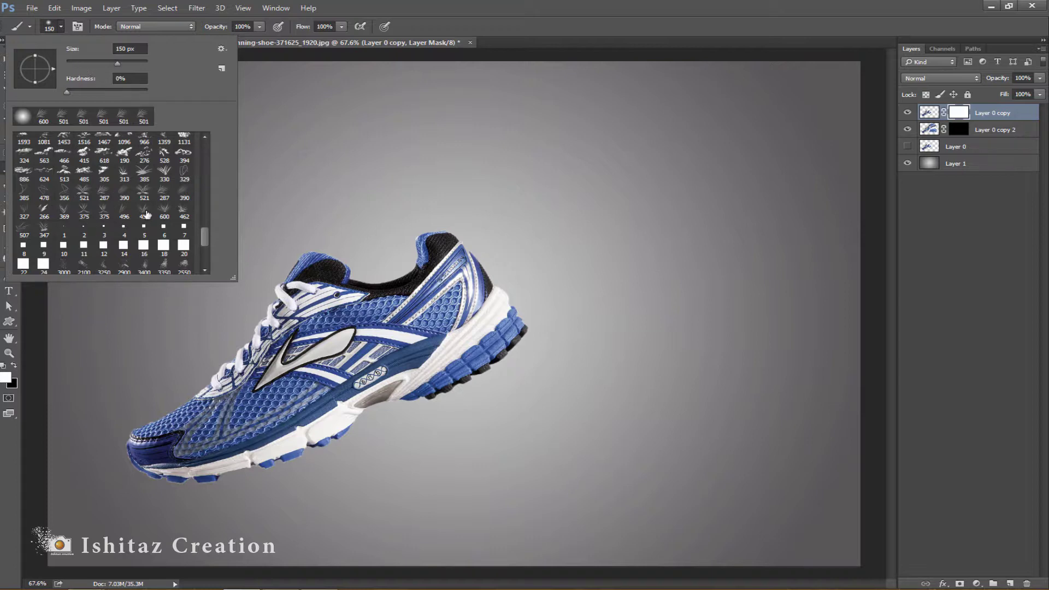
click(44, 210)
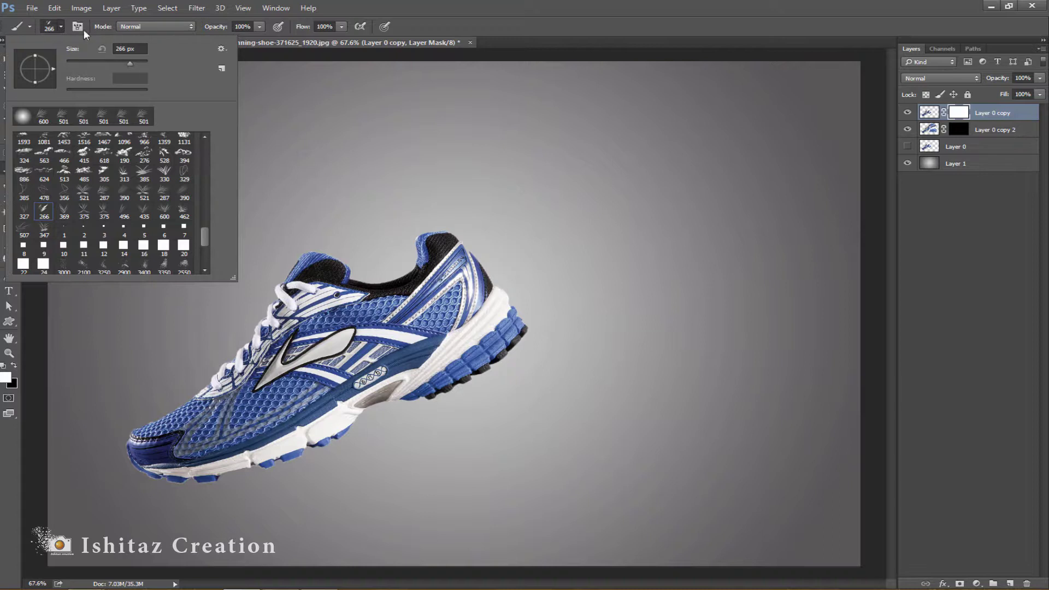
click(68, 29)
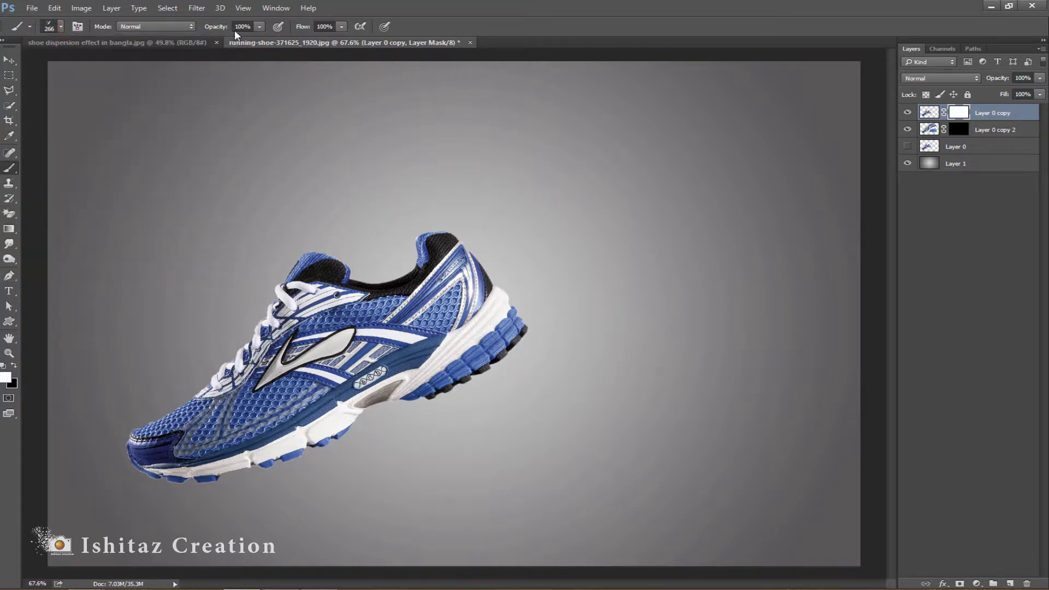
click(75, 26)
drag(791, 342, 836, 221)
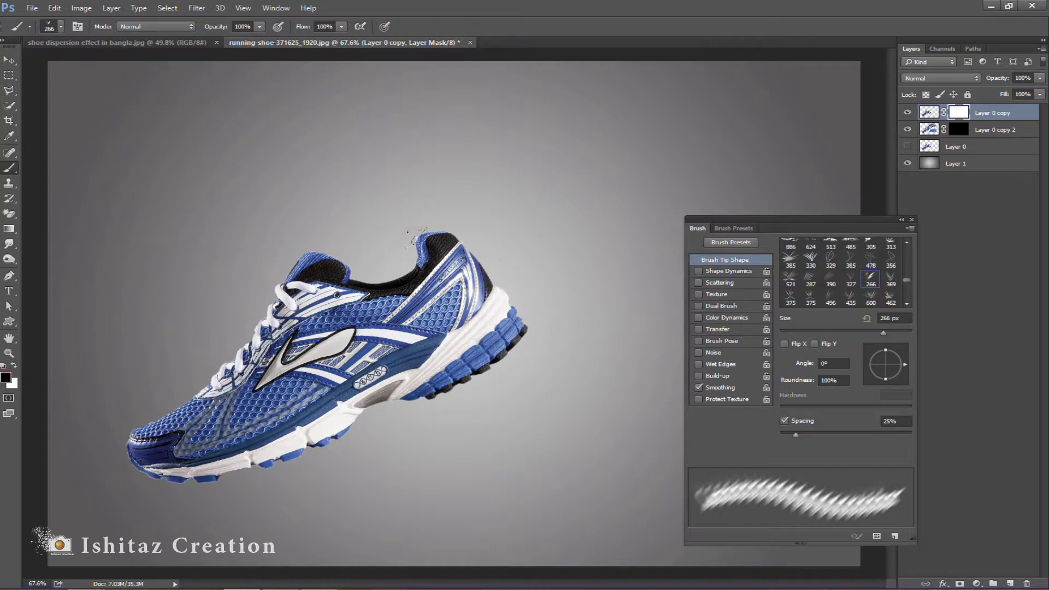
- Paint black strokes over the heel, then dab the middle and rear with a 400 px feathery tip
mouse_move(430, 224)
mouse_down()
mouse_move(421, 217)
mouse_move(460, 257)
mouse_move(448, 276)
mouse_move(470, 322)
mouse_move(491, 347)
mouse_move(508, 328)
mouse_move(468, 240)
mouse_move(438, 220)
mouse_move(405, 262)
mouse_move(414, 227)
mouse_move(438, 290)
mouse_move(410, 320)
mouse_move(480, 346)
mouse_move(500, 296)
mouse_up()
mouse_move(393, 284)
mouse_down()
mouse_move(403, 227)
mouse_move(392, 327)
mouse_move(437, 351)
mouse_move(466, 334)
mouse_up()
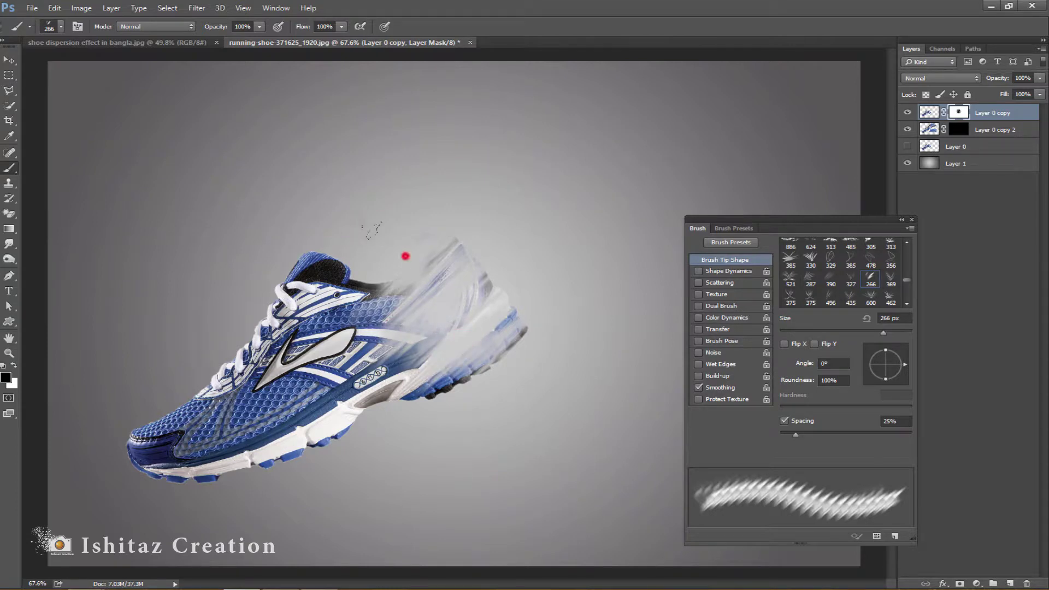
click(830, 280)
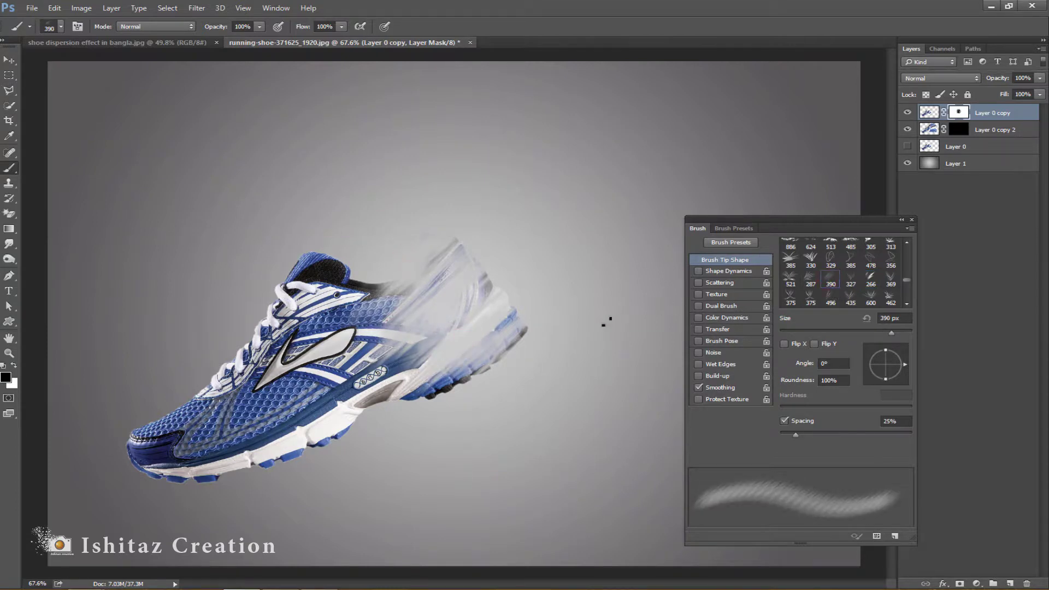
click(811, 279)
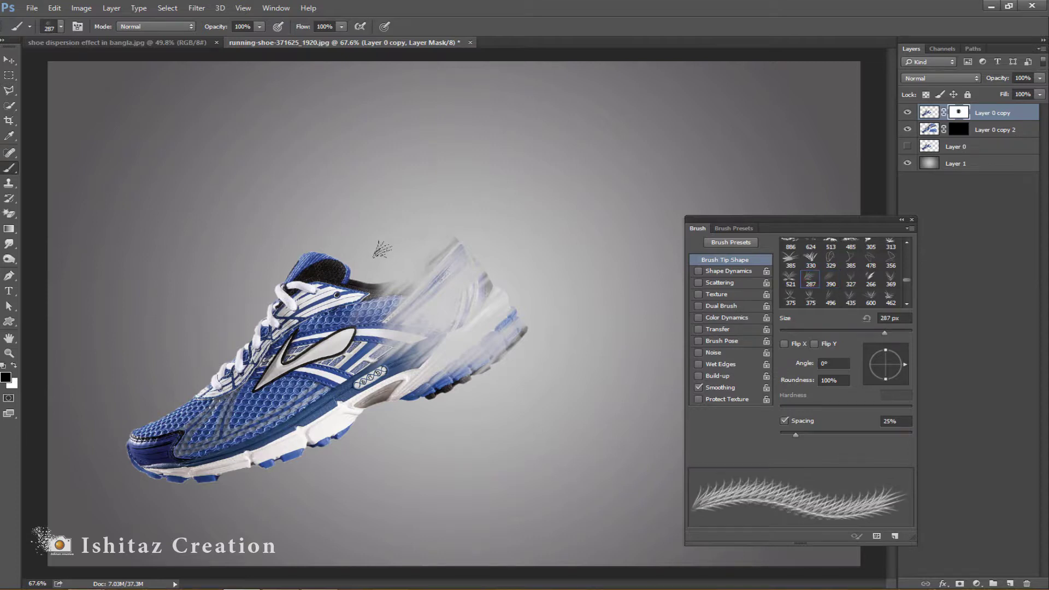
key(bracketright)
click(451, 258)
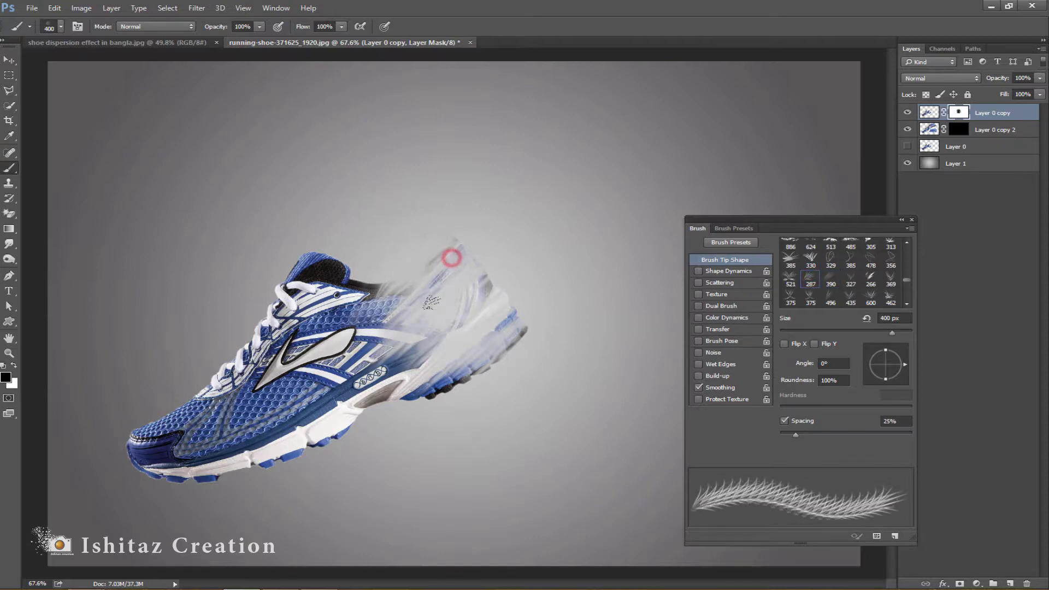
click(472, 303)
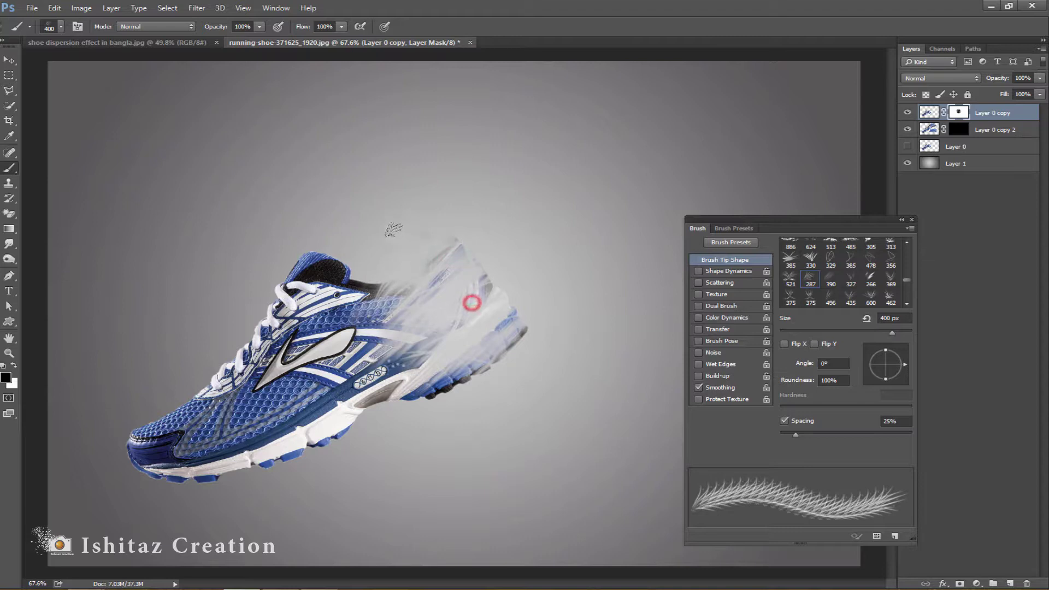
click(464, 252)
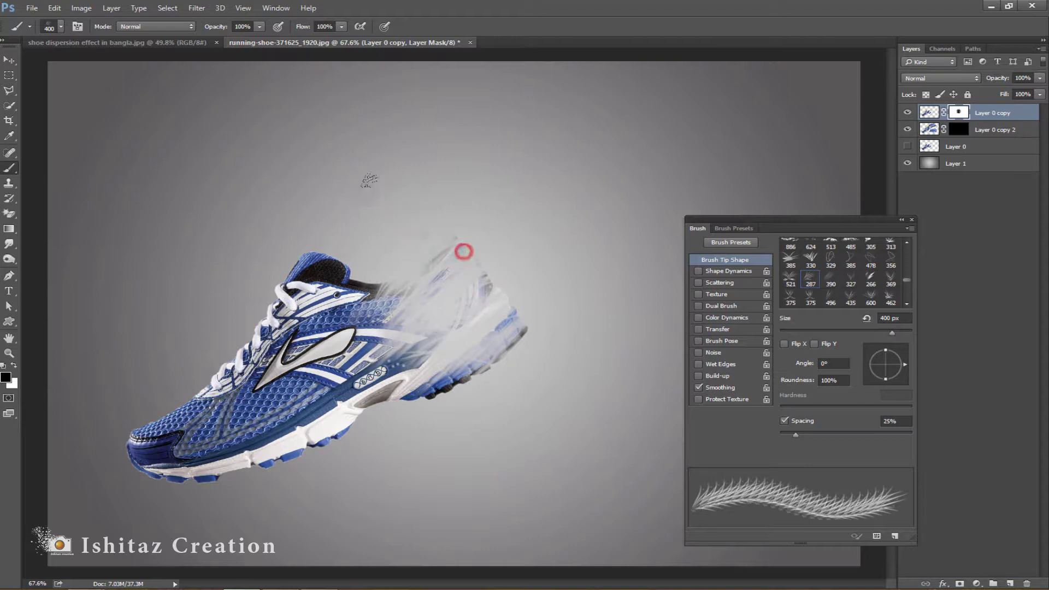
click(485, 344)
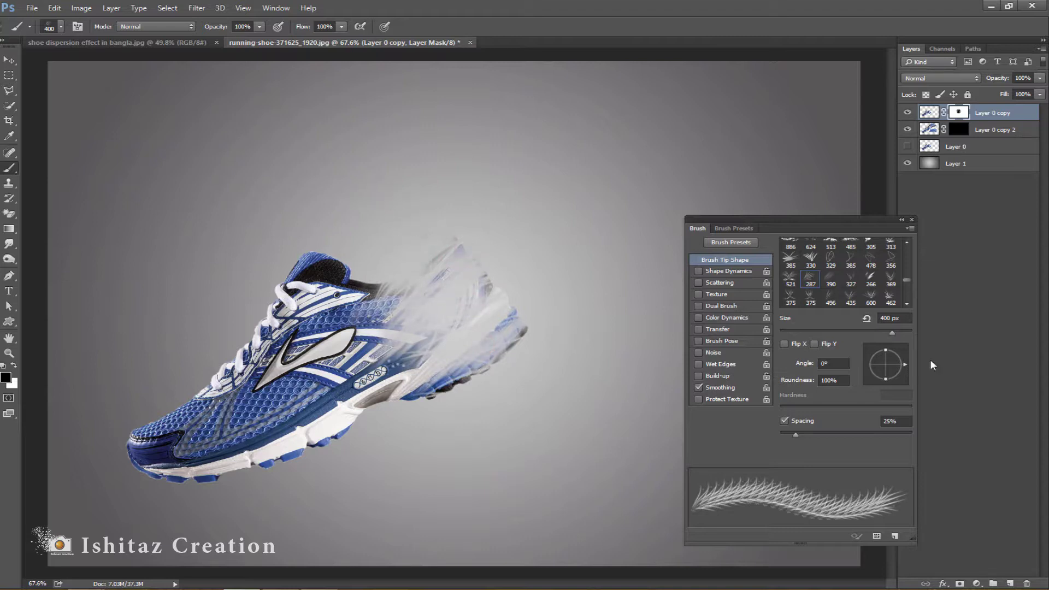
- Fade the sole and upper rear with the tip at -33°, then add final streaks at 0°
drag(905, 365, 903, 374)
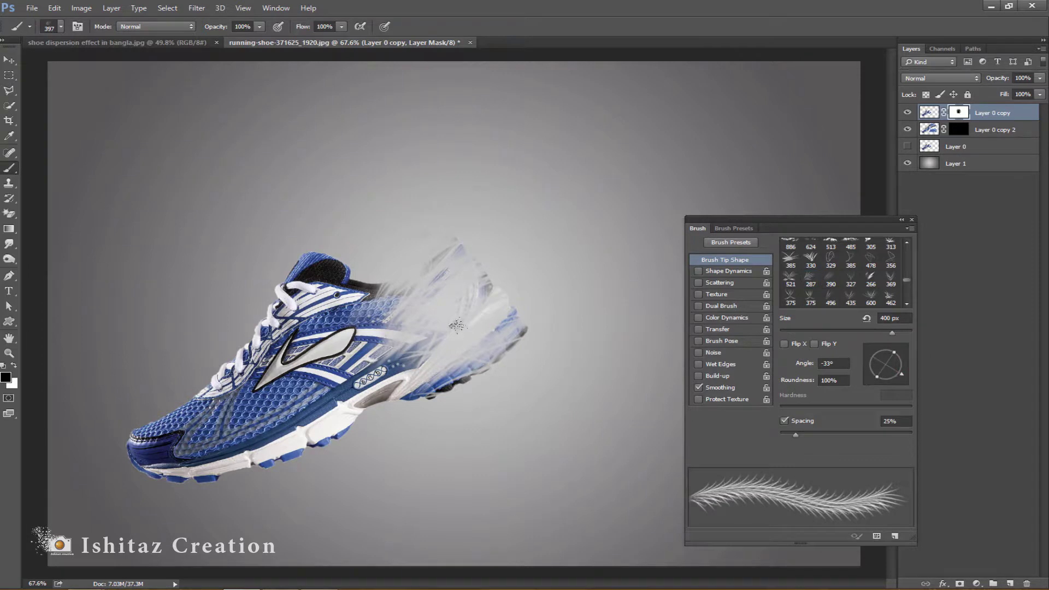
click(499, 376)
click(497, 379)
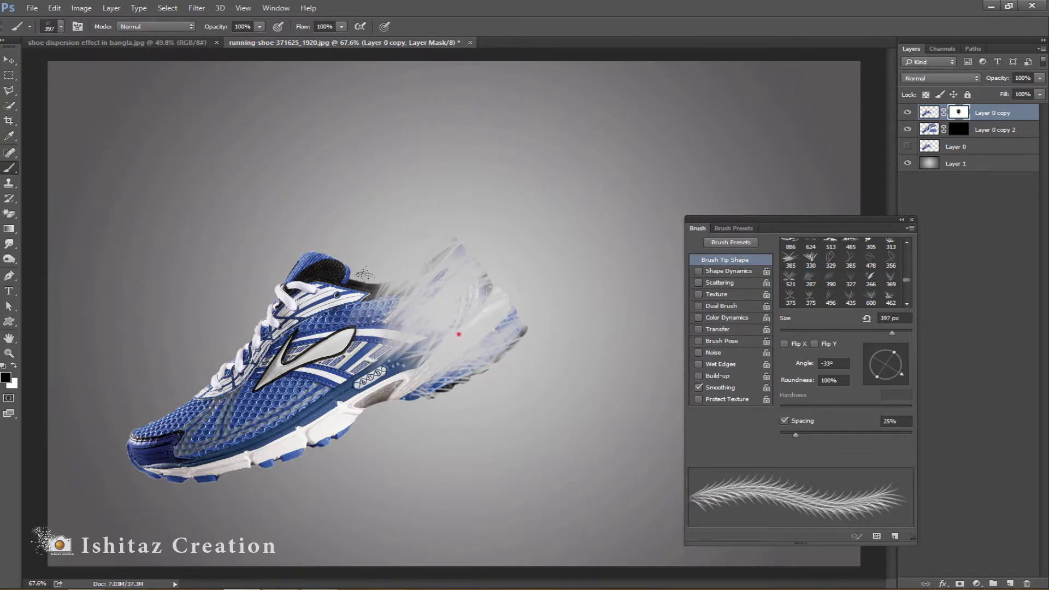
click(459, 334)
drag(905, 375, 900, 365)
click(448, 258)
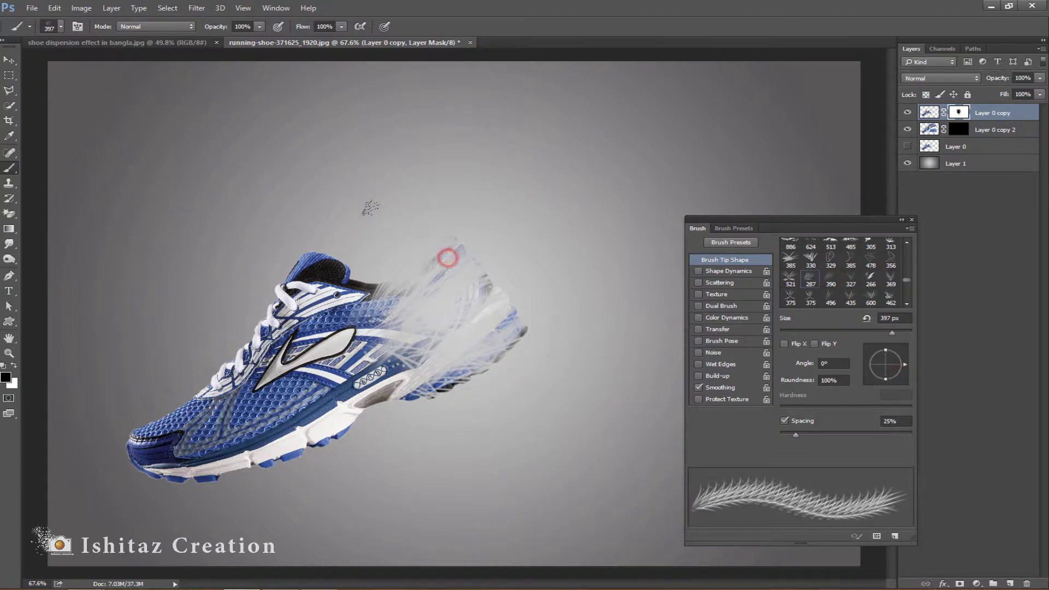
drag(466, 300, 468, 322)
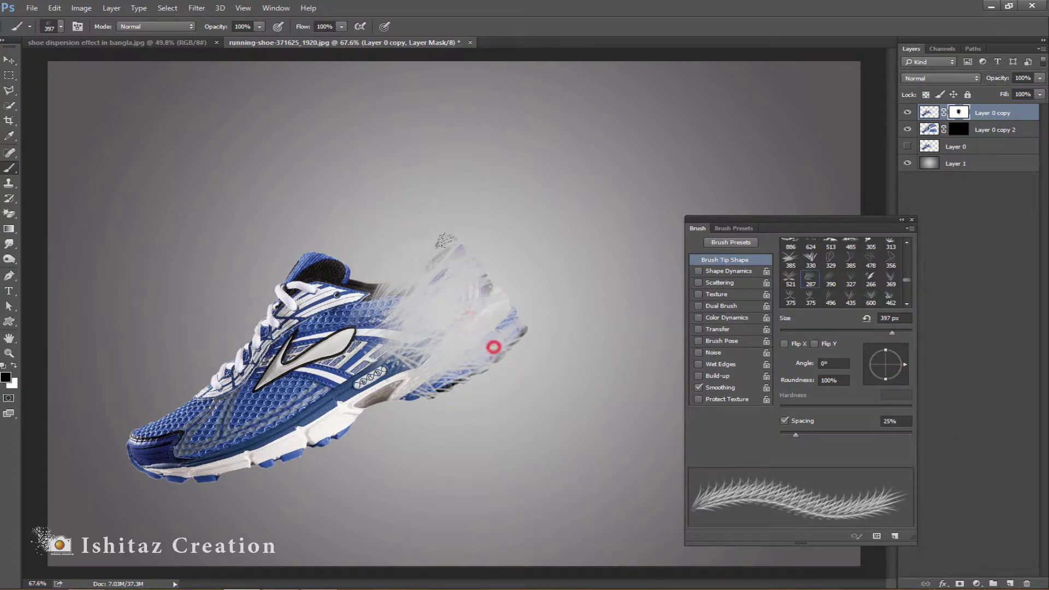
click(552, 294)
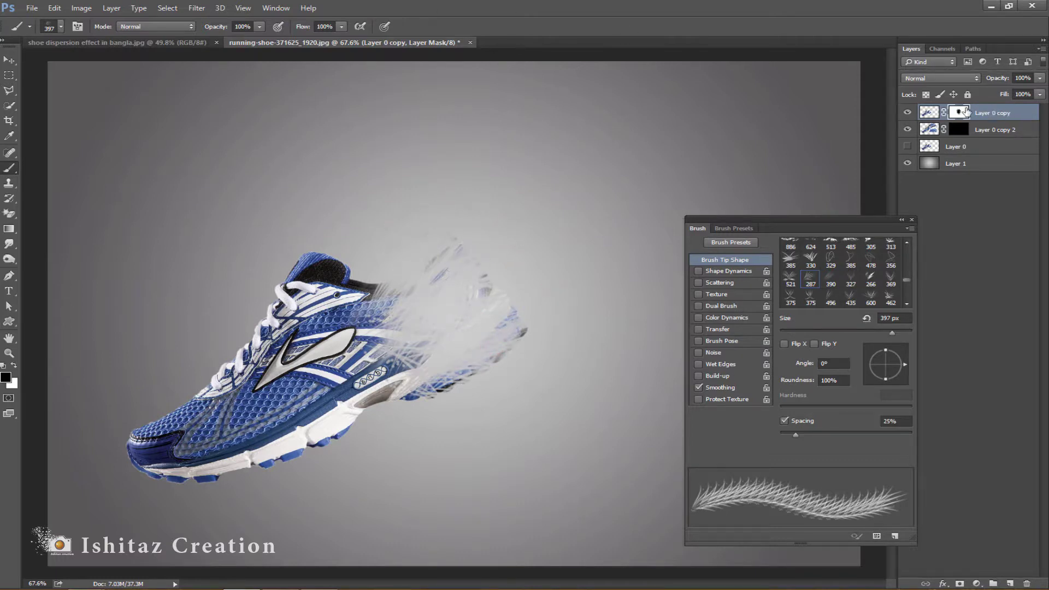
- Paint white on Layer 0 copy 2's mask, stamping streaks at 31° and -45° tip angles
click(984, 129)
click(959, 130)
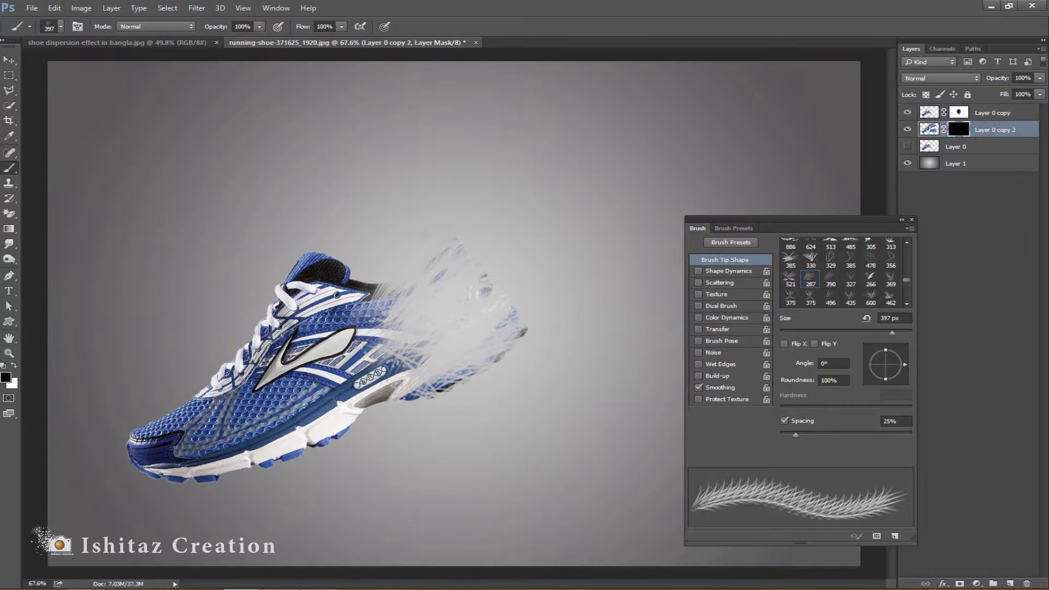
click(12, 366)
key(bracketright)
key(bracketright)
click(476, 272)
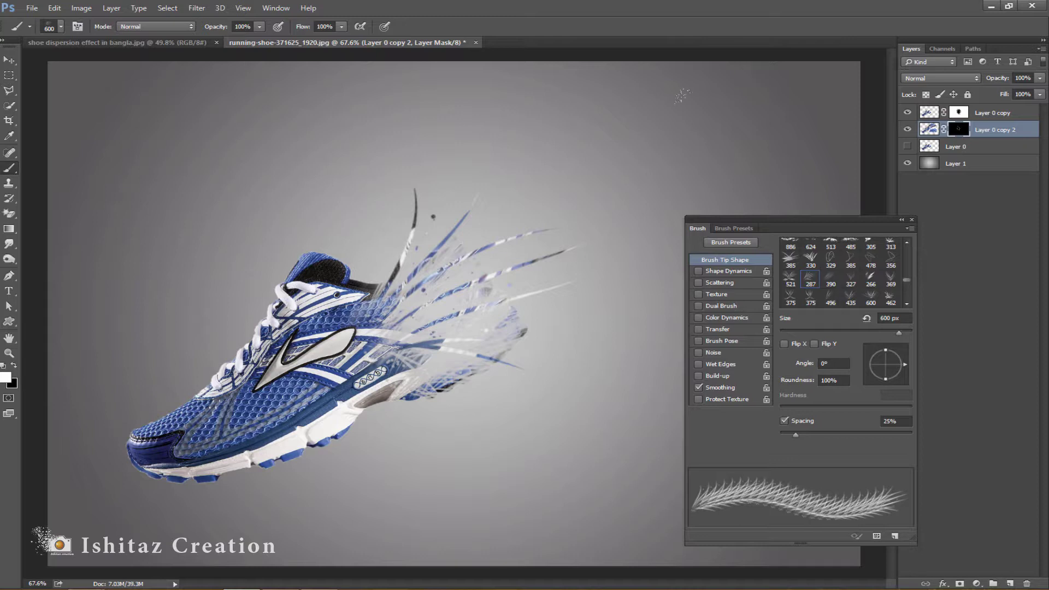
click(507, 291)
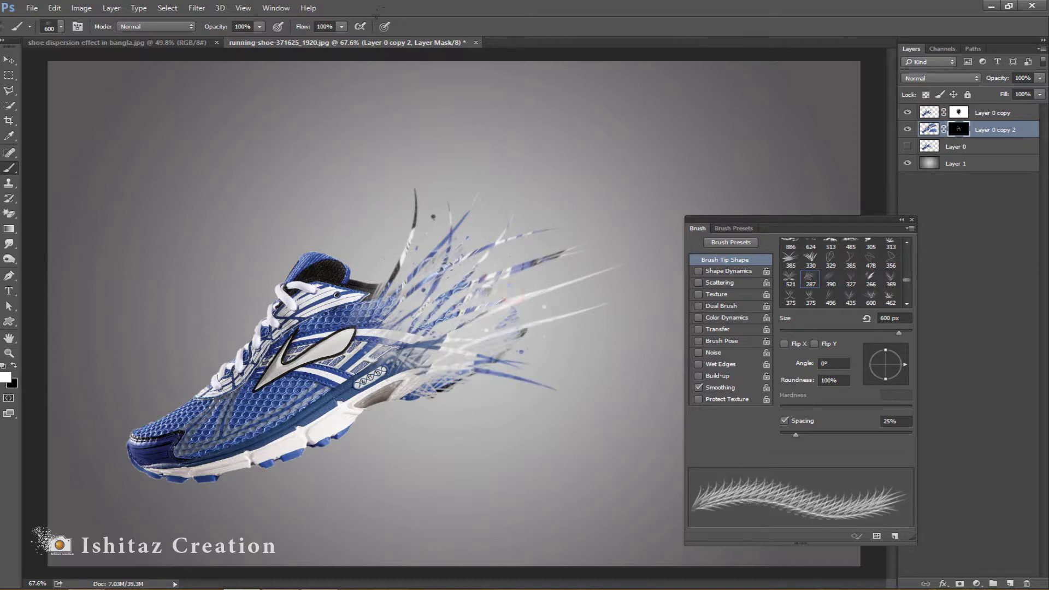
drag(905, 362, 905, 351)
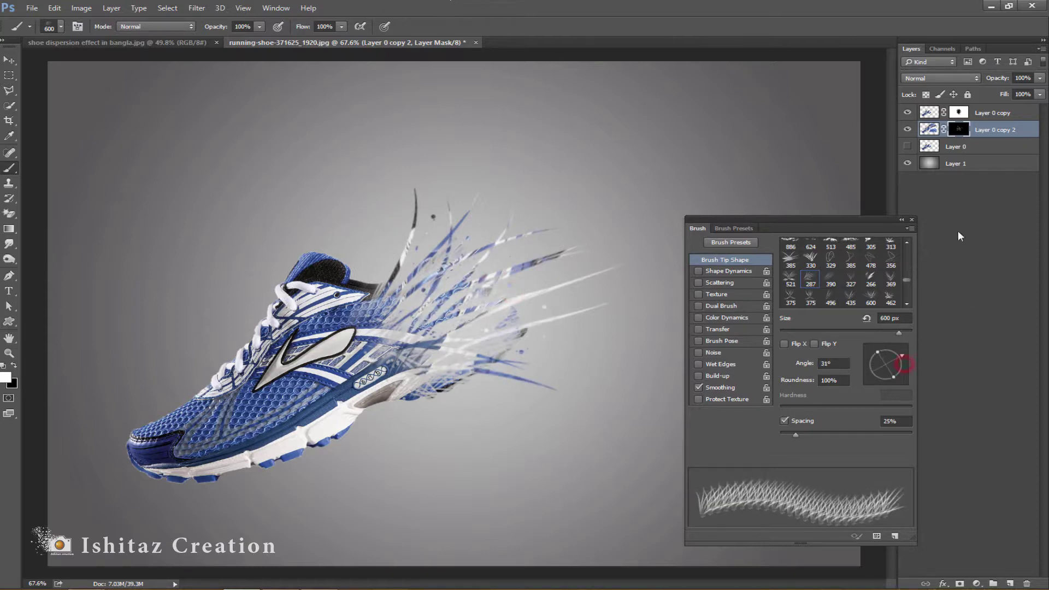
click(417, 206)
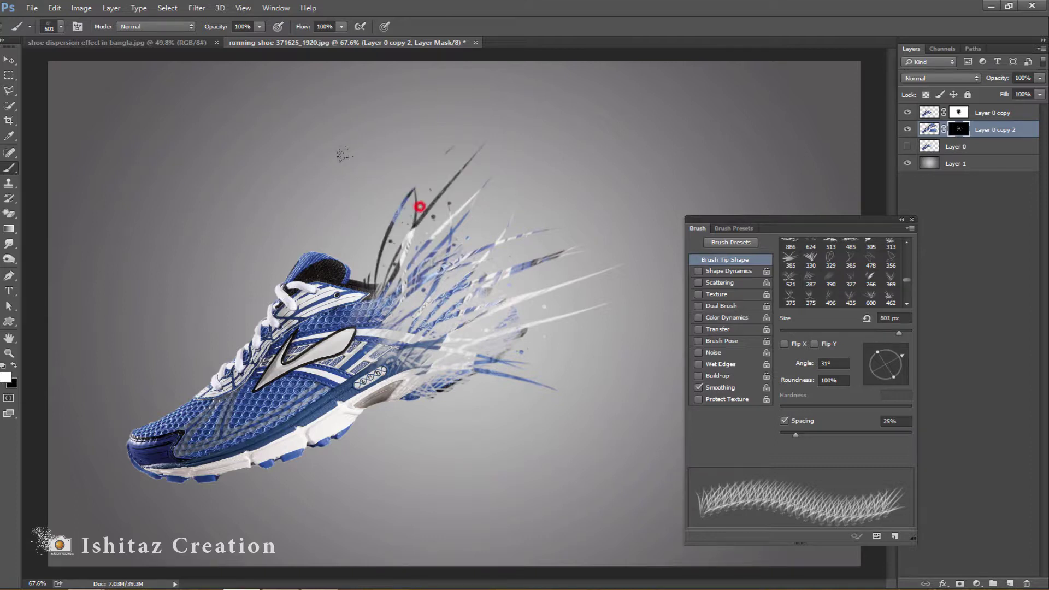
mouse_move(905, 361)
mouse_down()
mouse_move(886, 385)
mouse_move(897, 376)
mouse_up()
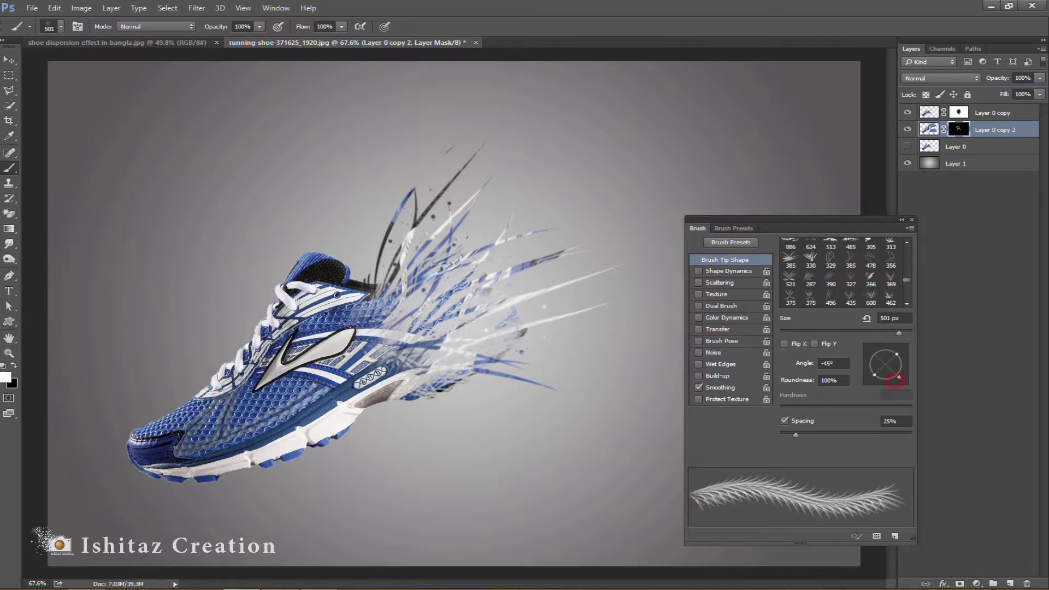
click(518, 385)
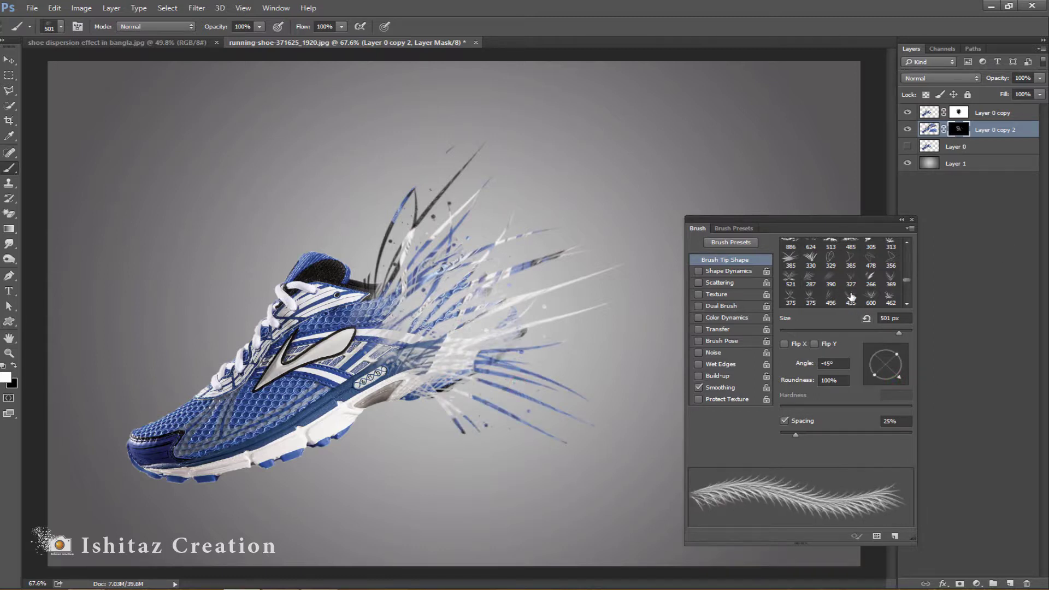
- Switch to a 600 px tip, enlarge to 900 px at -70°, and paint streaks near the heel
click(831, 280)
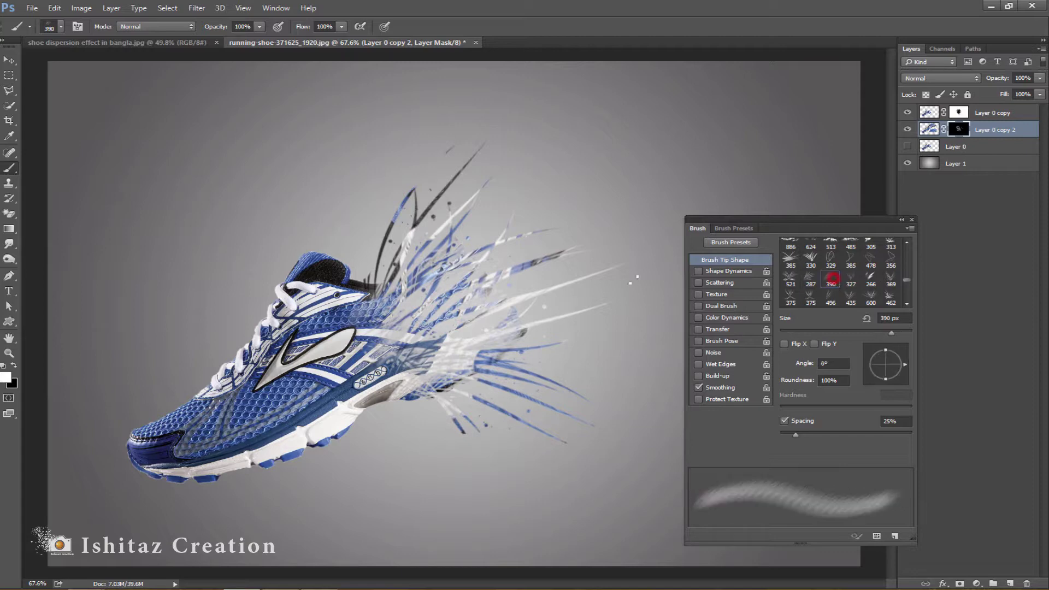
click(830, 298)
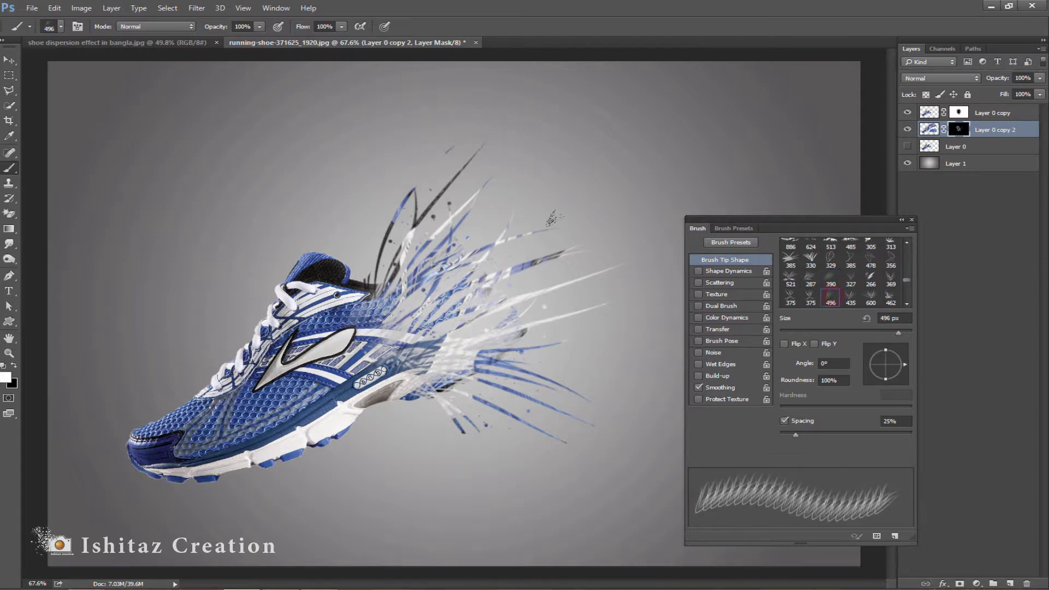
scroll(789, 305, down, 1)
click(810, 268)
click(811, 248)
click(871, 287)
drag(886, 365, 896, 378)
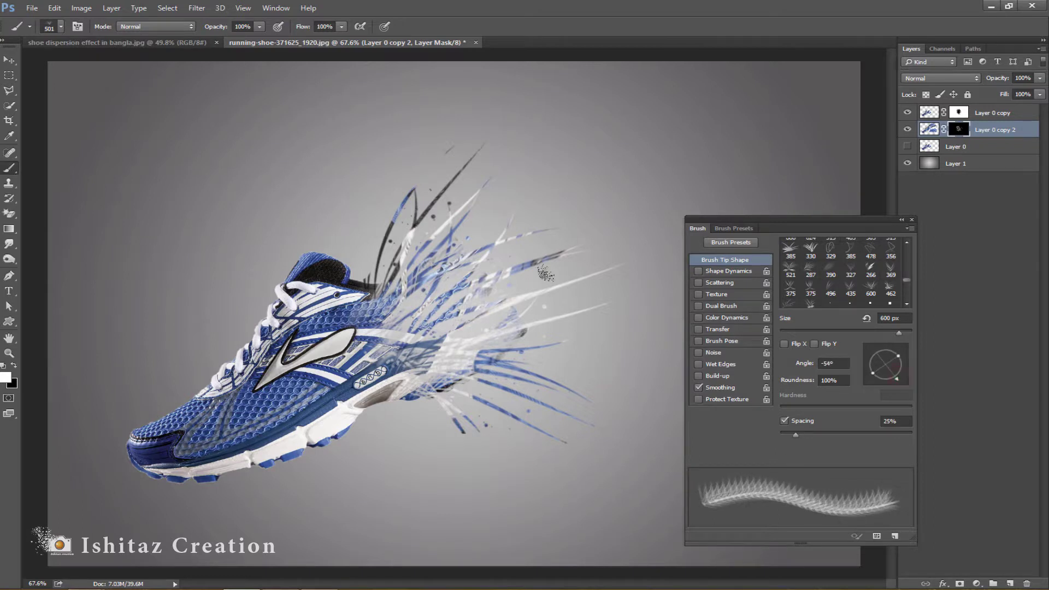
key(bracketright)
key(bracketright)
key(bracketright)
drag(896, 376, 892, 383)
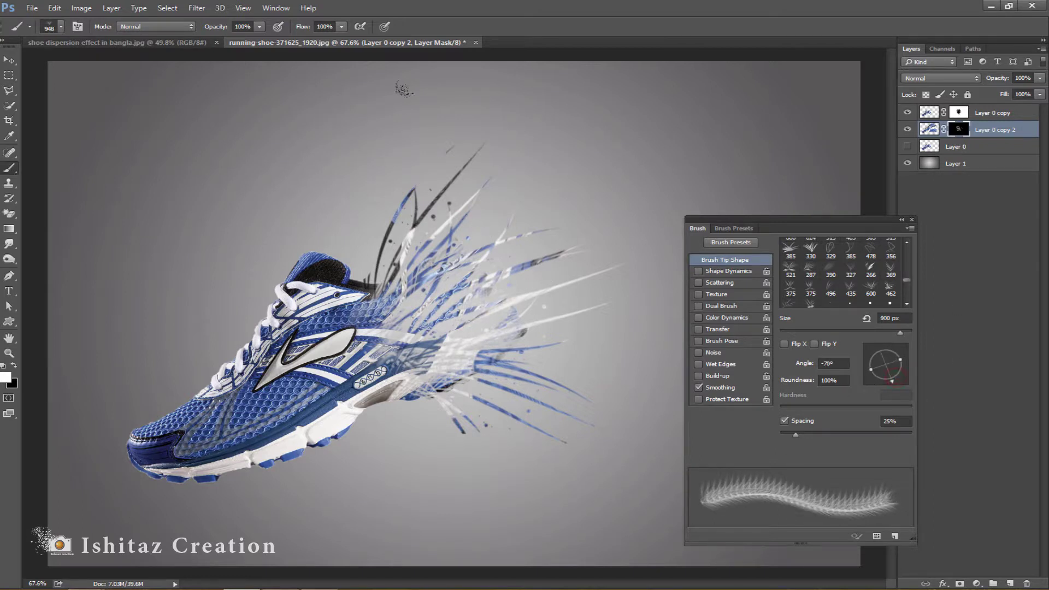
click(465, 277)
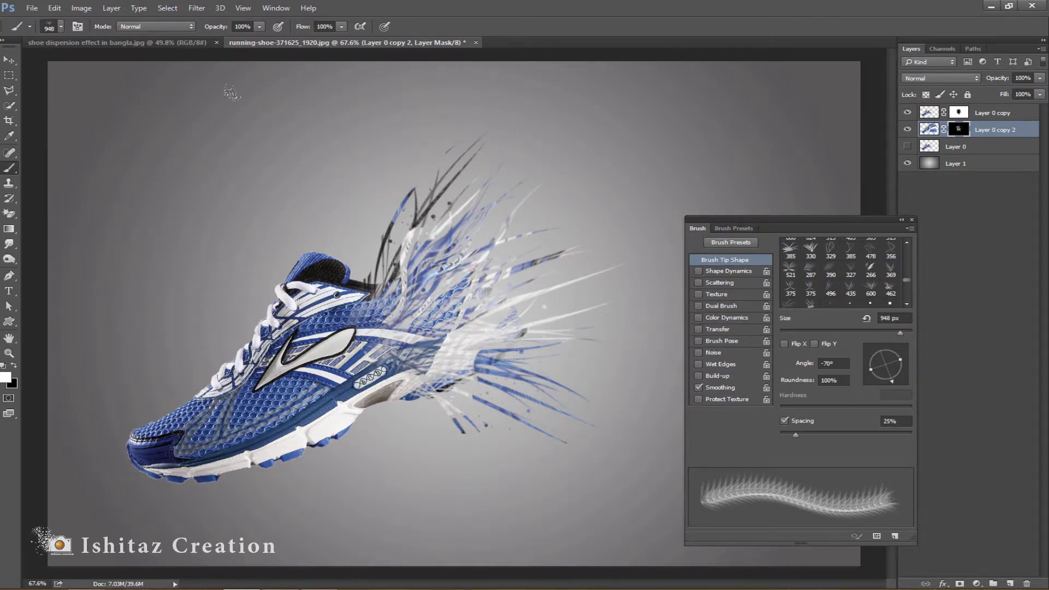
- Paint more blue streaks at -27° with 800–900 px sizes, then close the brush settings
mouse_move(890, 383)
mouse_down()
mouse_move(903, 371)
mouse_move(890, 382)
mouse_move(885, 362)
mouse_move(898, 373)
mouse_up()
key(bracketleft)
click(445, 234)
key(bracketright)
click(515, 246)
click(890, 382)
click(573, 356)
click(528, 295)
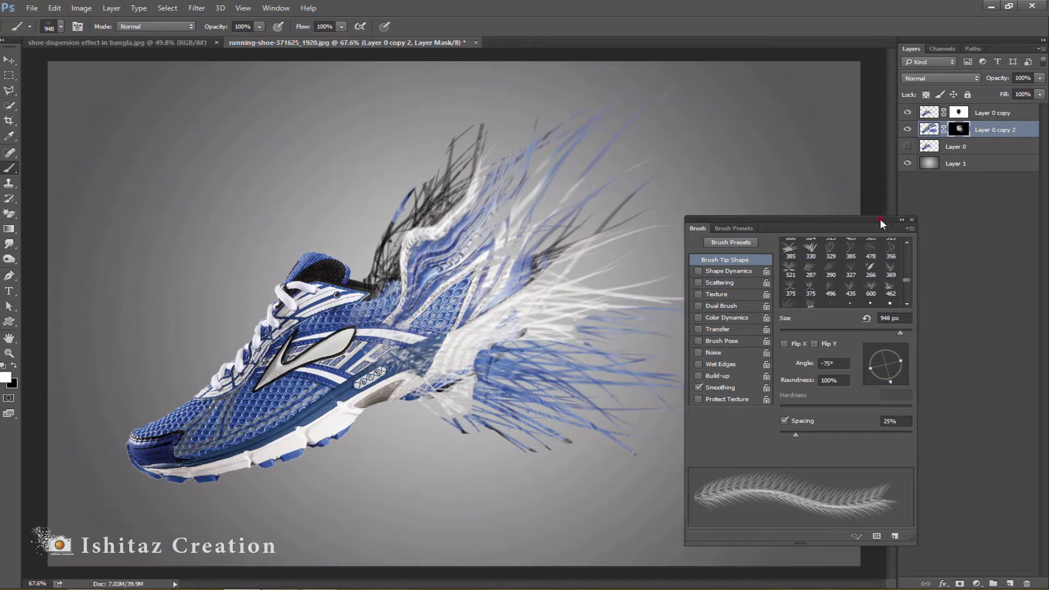
drag(880, 218, 909, 226)
click(940, 228)
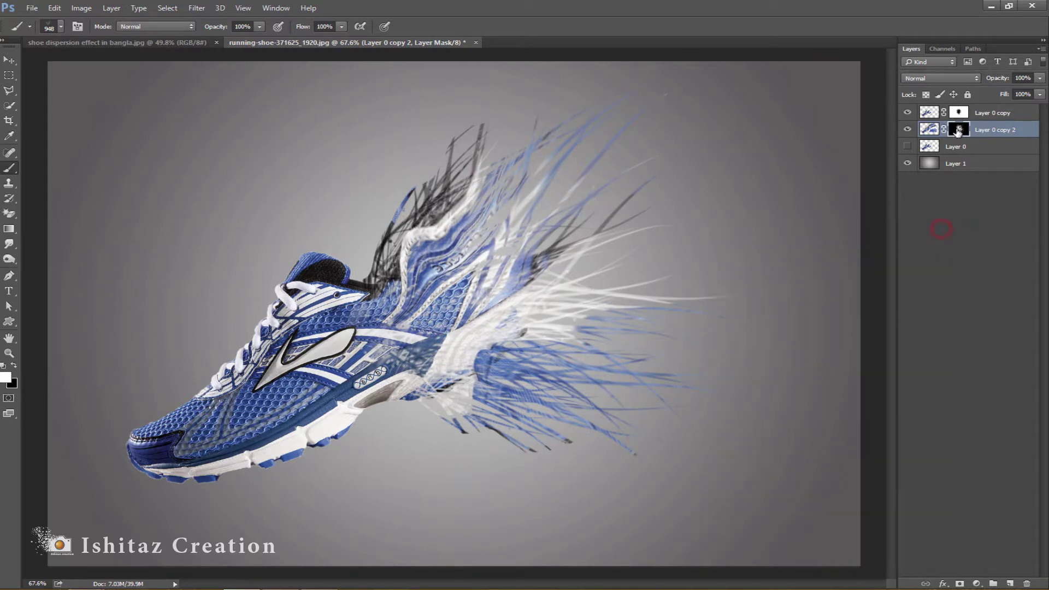
- Zoom in on the shoe's streaks and pick a soft round brush preset
click(9, 353)
drag(409, 344, 429, 352)
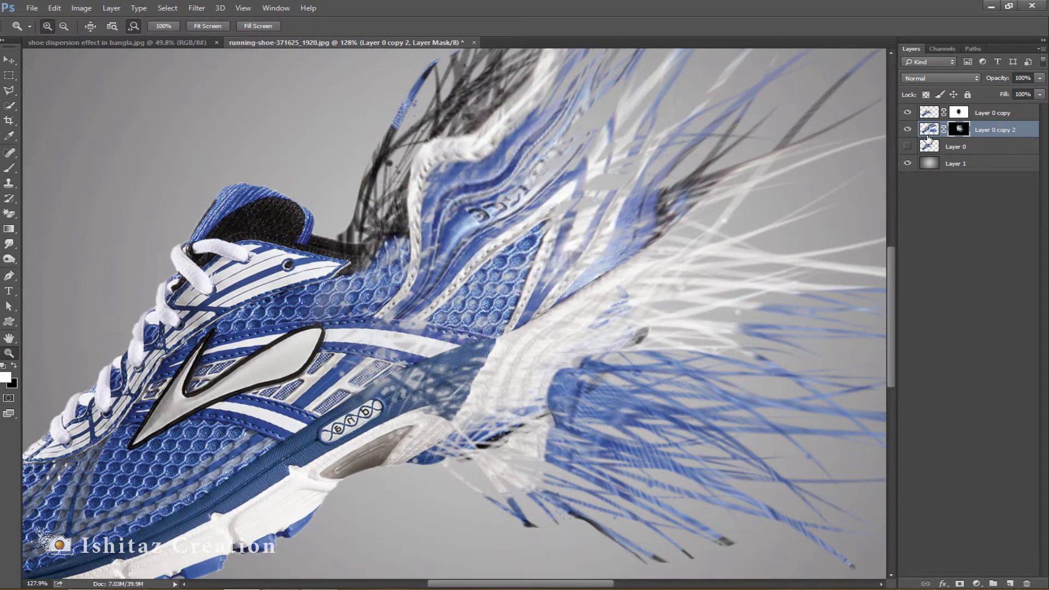
click(10, 167)
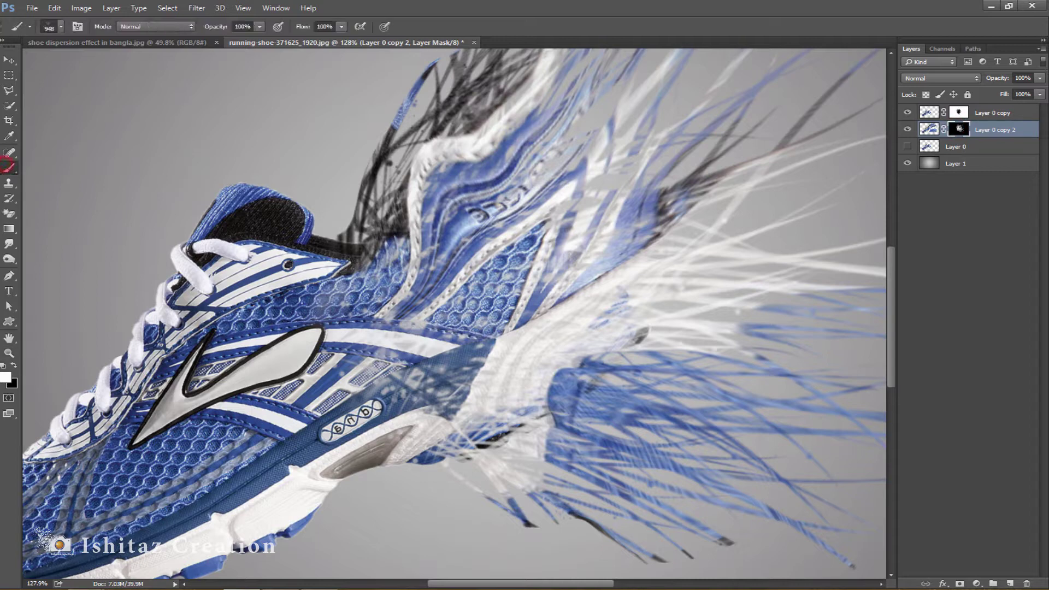
click(61, 27)
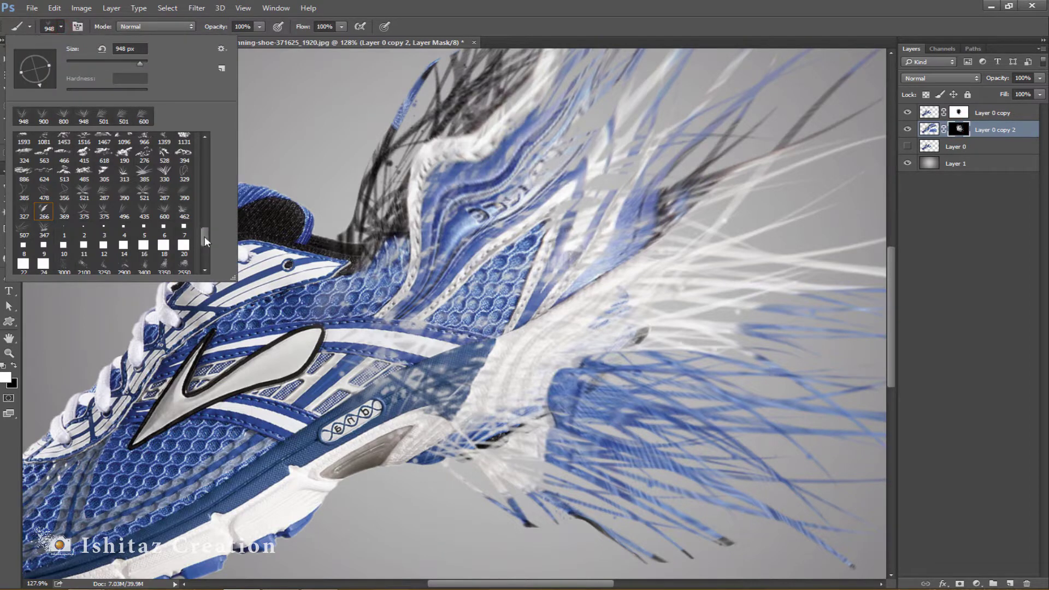
drag(204, 235, 205, 127)
click(23, 142)
click(64, 29)
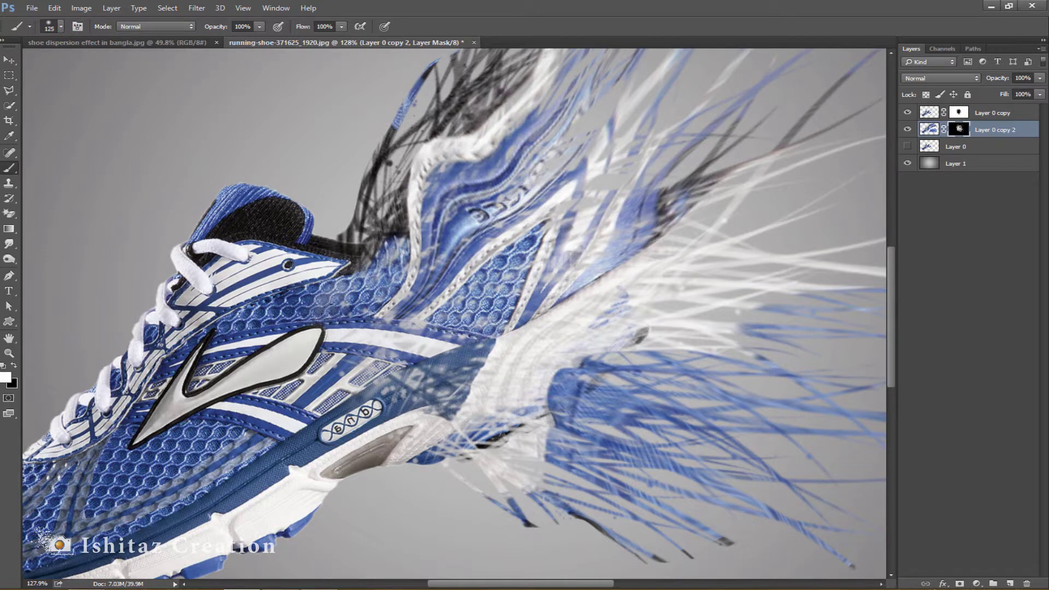
- Paint Layer 0 copy 2's mask over the mid-shoe to bring back the blue mesh, then zoom out
mouse_move(348, 305)
mouse_down()
mouse_move(374, 328)
mouse_move(366, 393)
mouse_move(347, 395)
mouse_move(398, 320)
mouse_move(437, 224)
mouse_move(358, 265)
mouse_move(363, 234)
mouse_move(345, 312)
mouse_move(403, 362)
mouse_move(476, 366)
mouse_move(246, 386)
mouse_up()
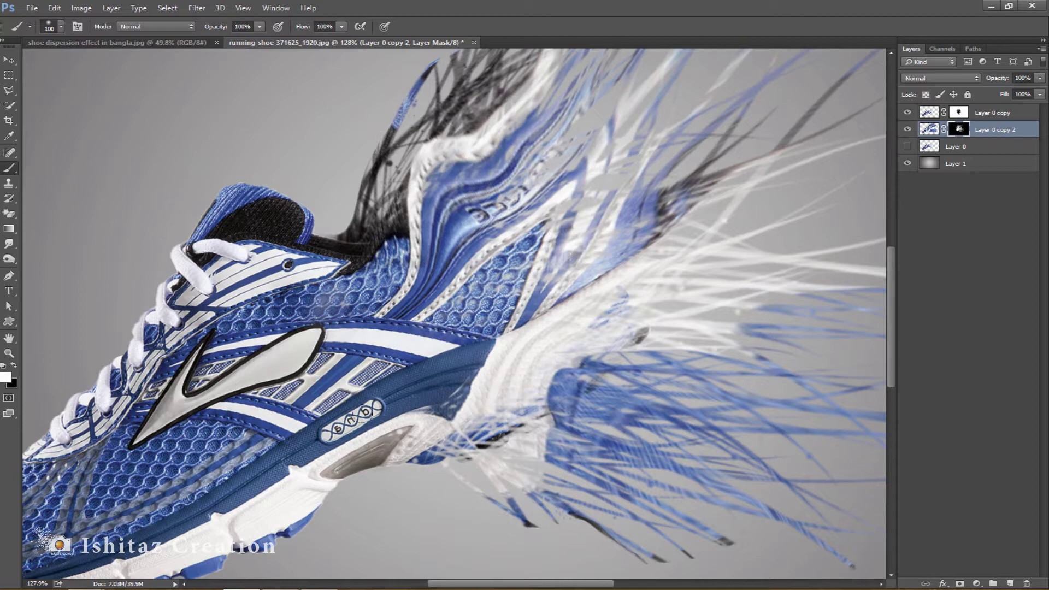
mouse_move(365, 416)
mouse_down()
mouse_move(398, 435)
mouse_move(458, 210)
mouse_move(470, 235)
mouse_move(433, 182)
mouse_up()
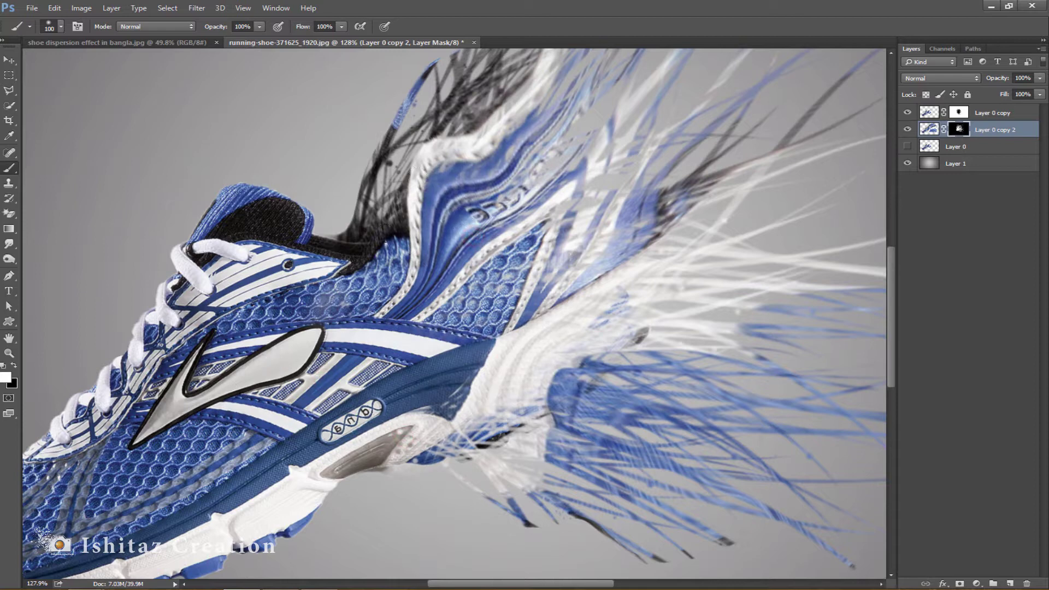
mouse_move(393, 263)
mouse_down()
mouse_move(433, 281)
mouse_move(519, 270)
mouse_move(491, 305)
mouse_up()
mouse_move(489, 347)
mouse_down()
mouse_move(452, 420)
mouse_move(510, 297)
mouse_up()
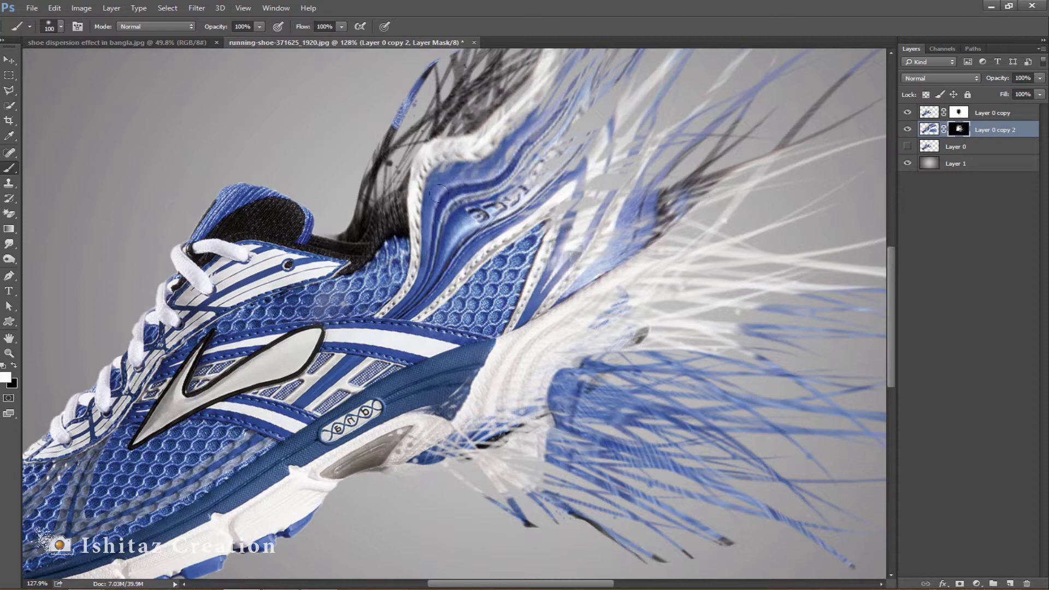
click(382, 286)
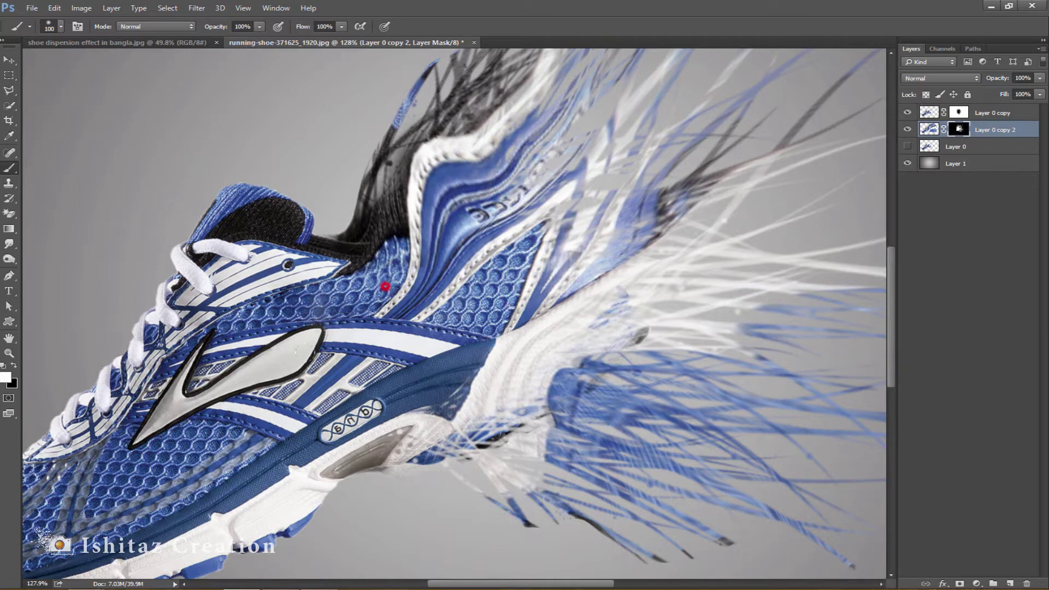
click(475, 311)
click(462, 386)
click(9, 353)
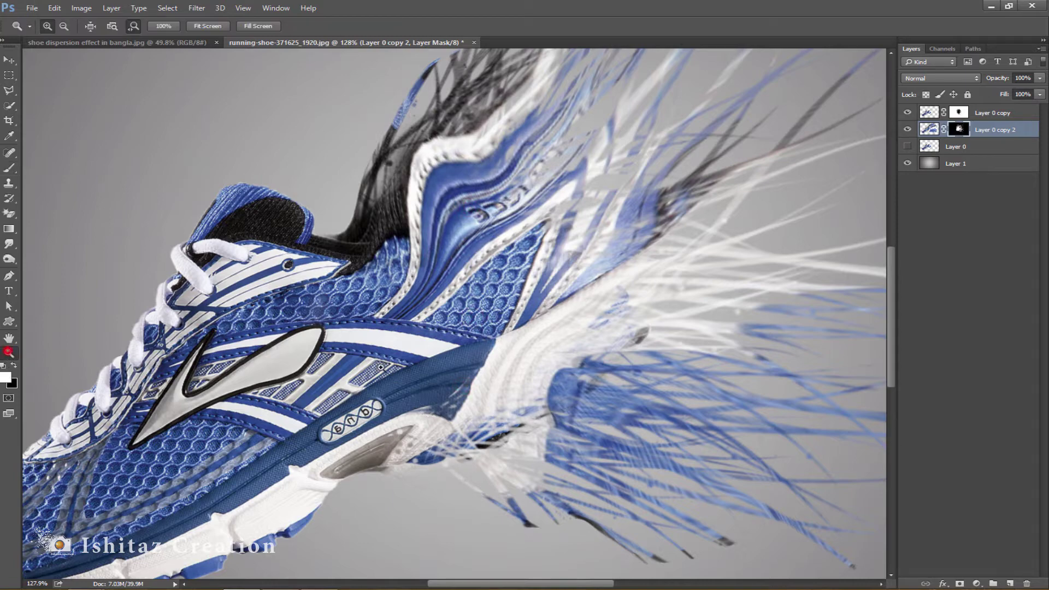
scroll(383, 367, down, 10)
- Compare with the reference dispersion image, then select both shoe layers together
click(141, 43)
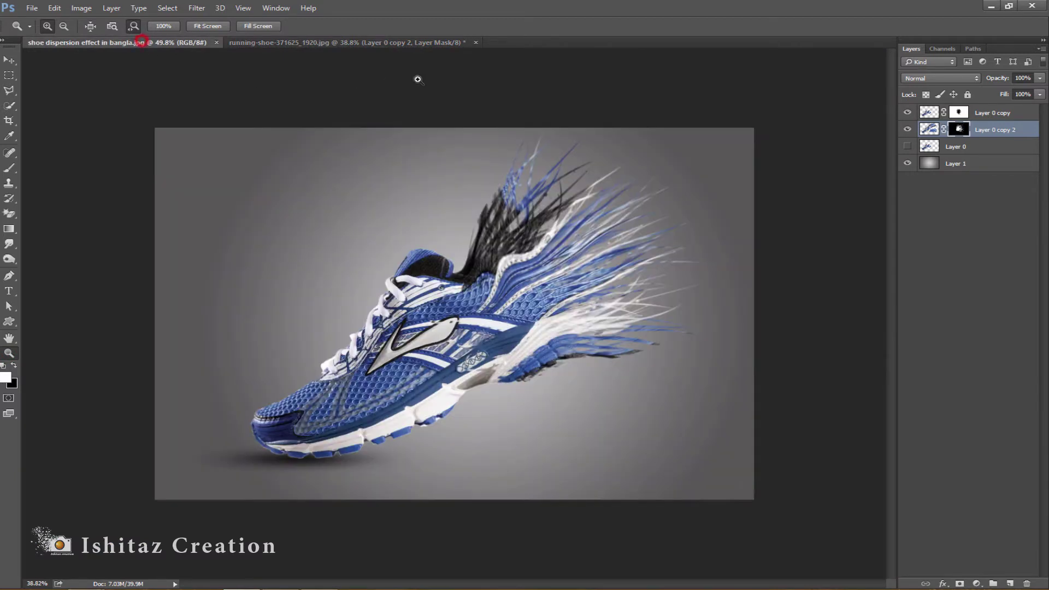
click(294, 43)
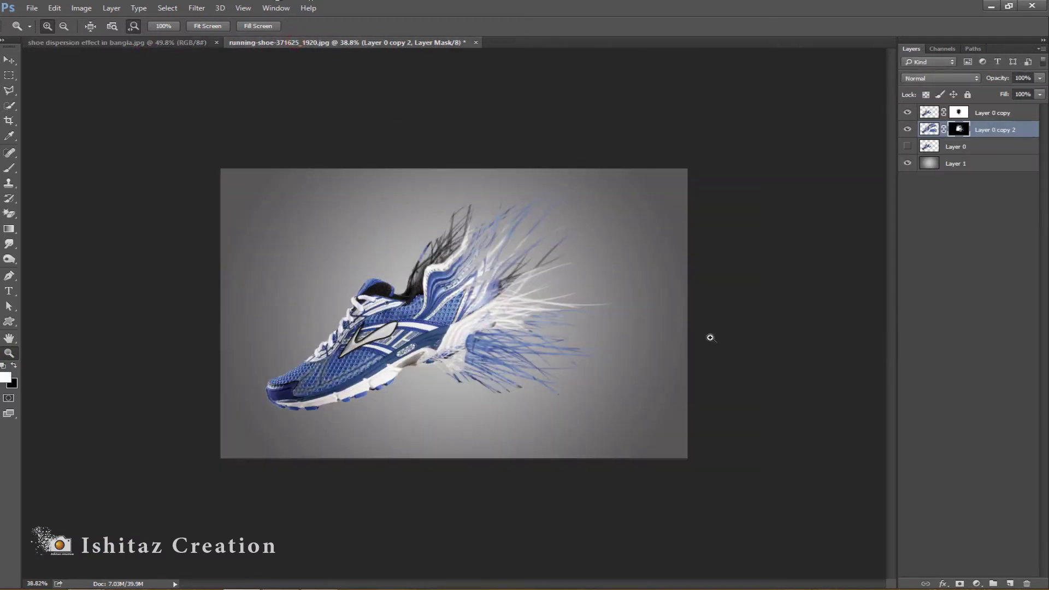
click(9, 59)
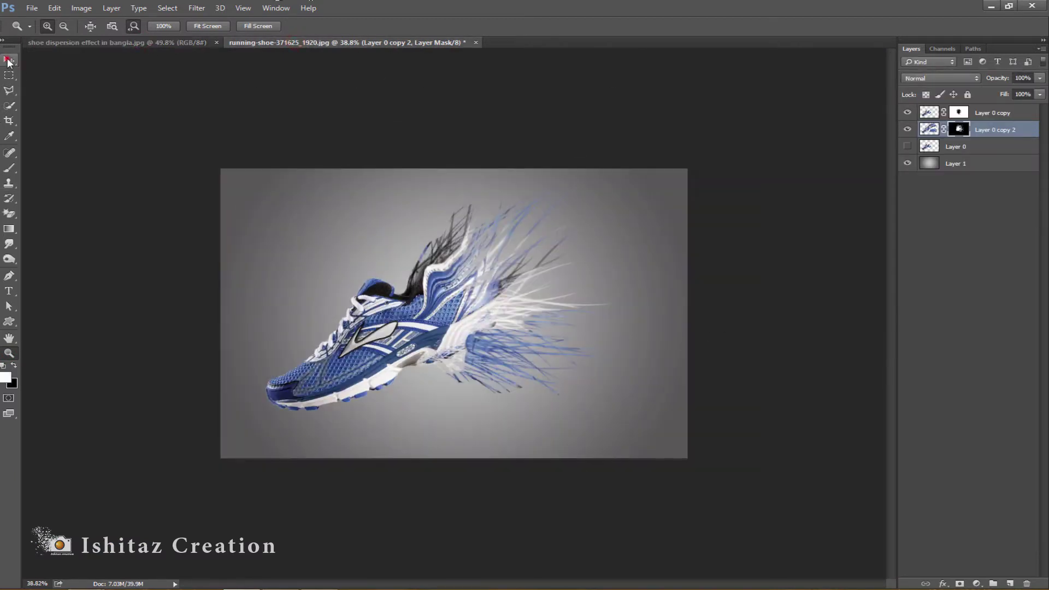
ctrl+click(995, 113)
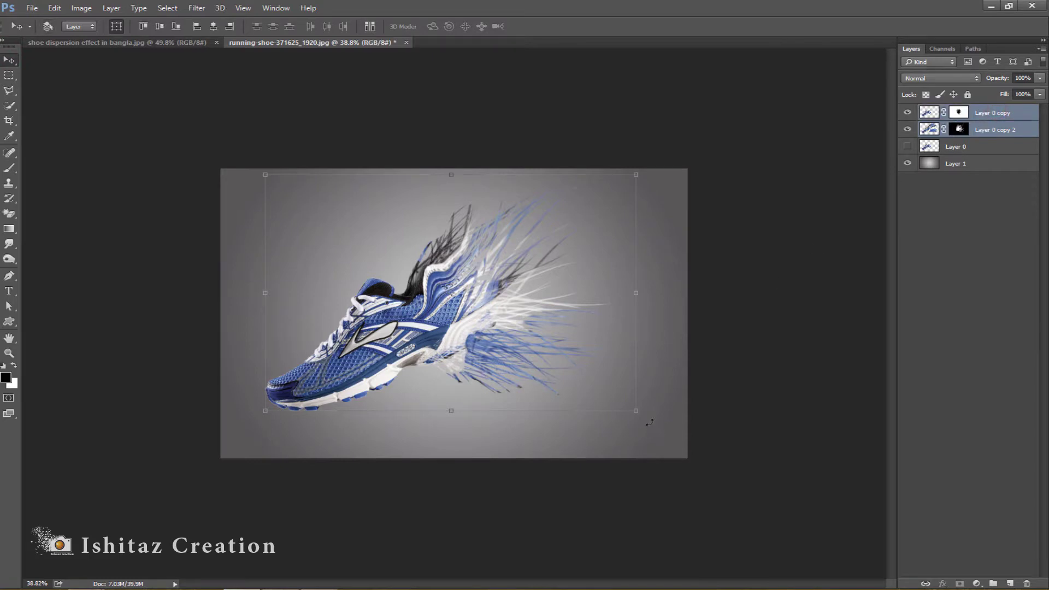
- Rotate the shoe layers about 5° counter-clockwise and scale them to about 107%
drag(649, 422, 656, 410)
drag(503, 346, 536, 343)
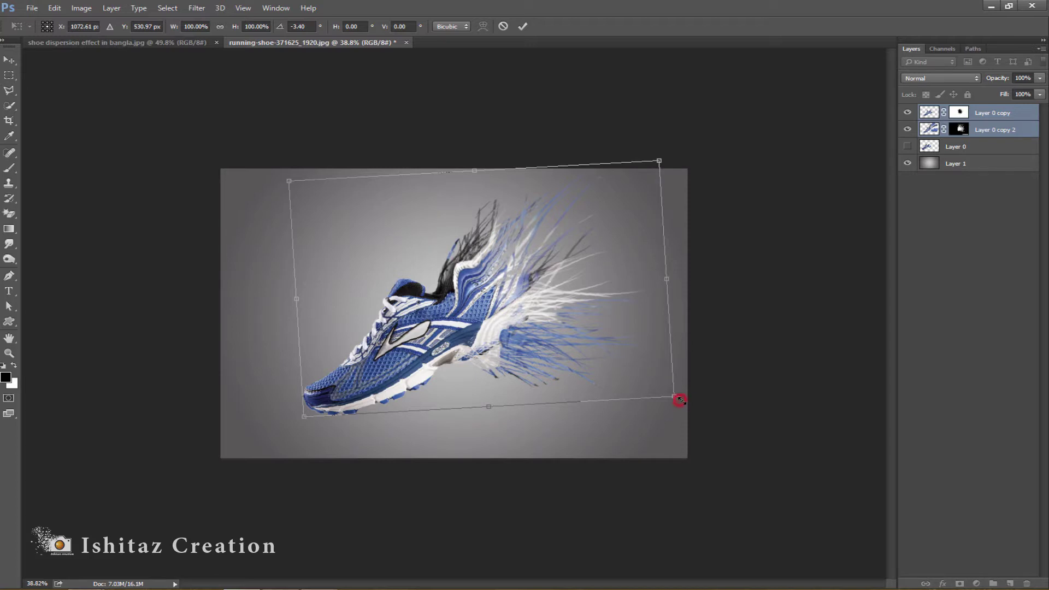
drag(679, 398, 705, 412)
click(522, 26)
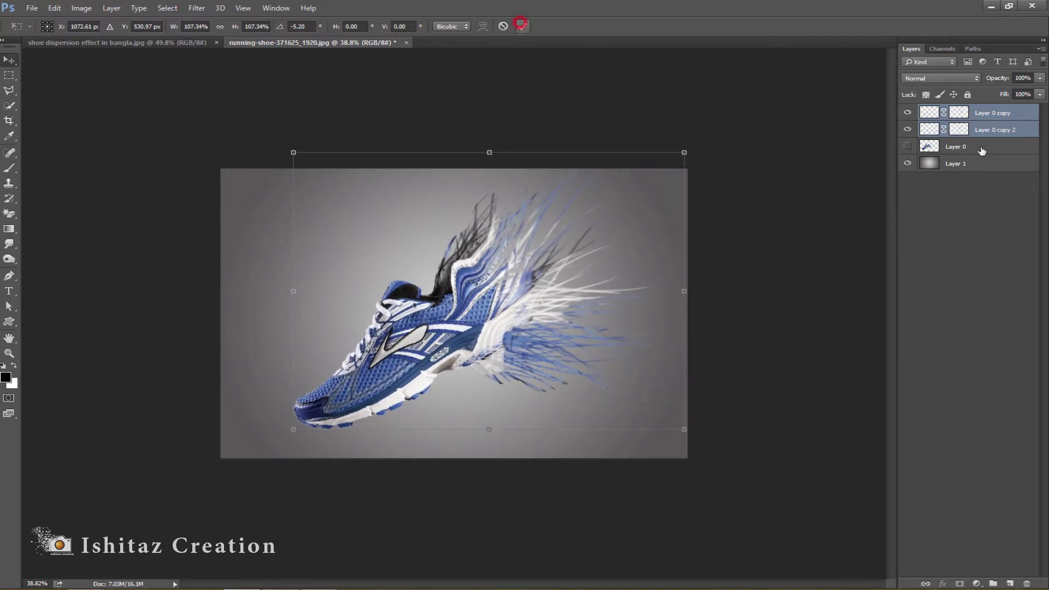
click(981, 146)
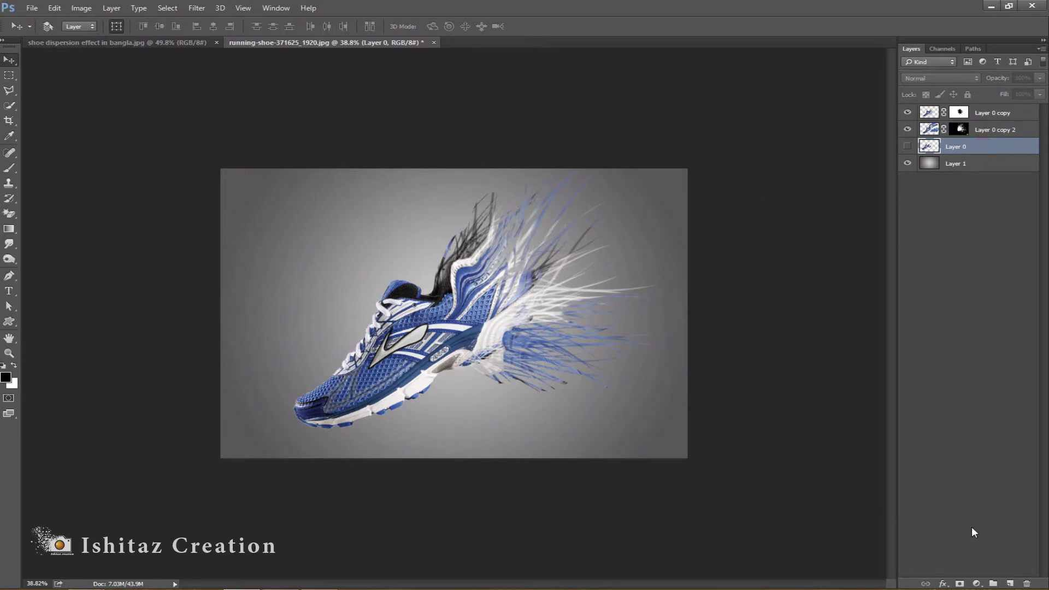
- On a new layer, paint one large soft black brush dab for the shadow
click(1011, 583)
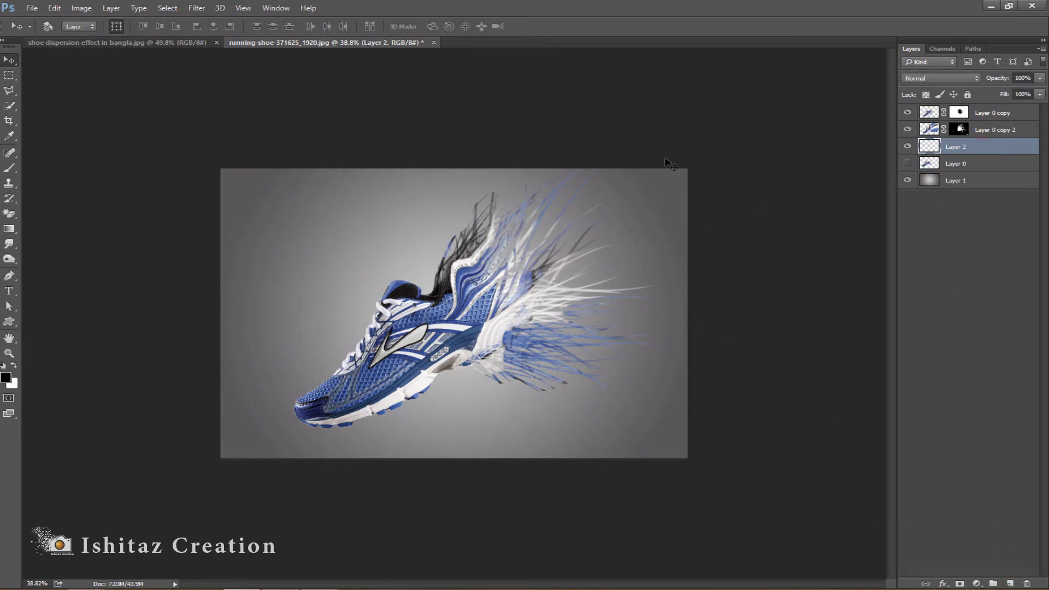
click(9, 168)
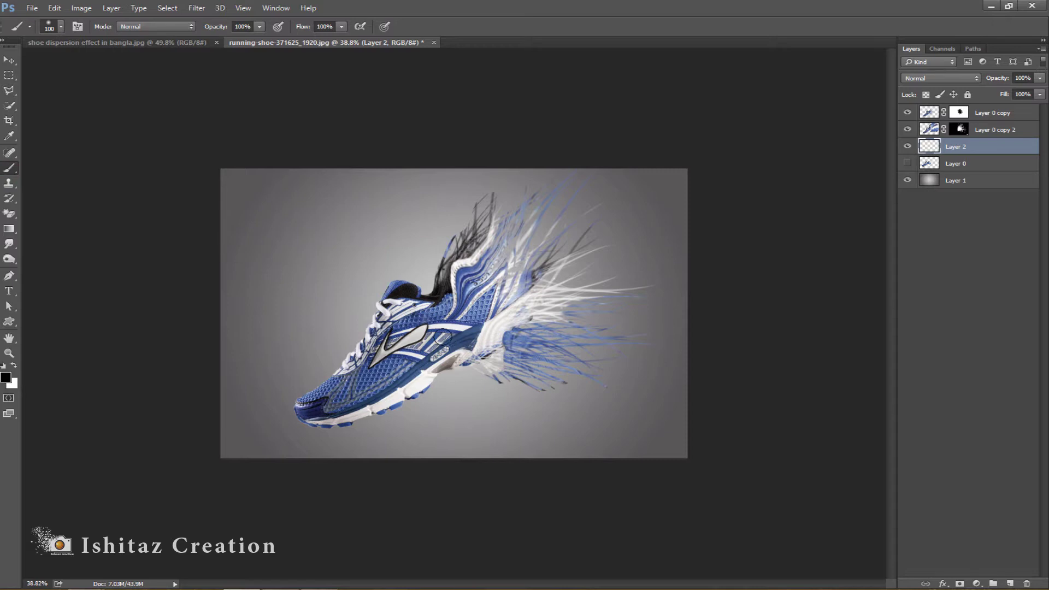
key(bracketright)
click(381, 282)
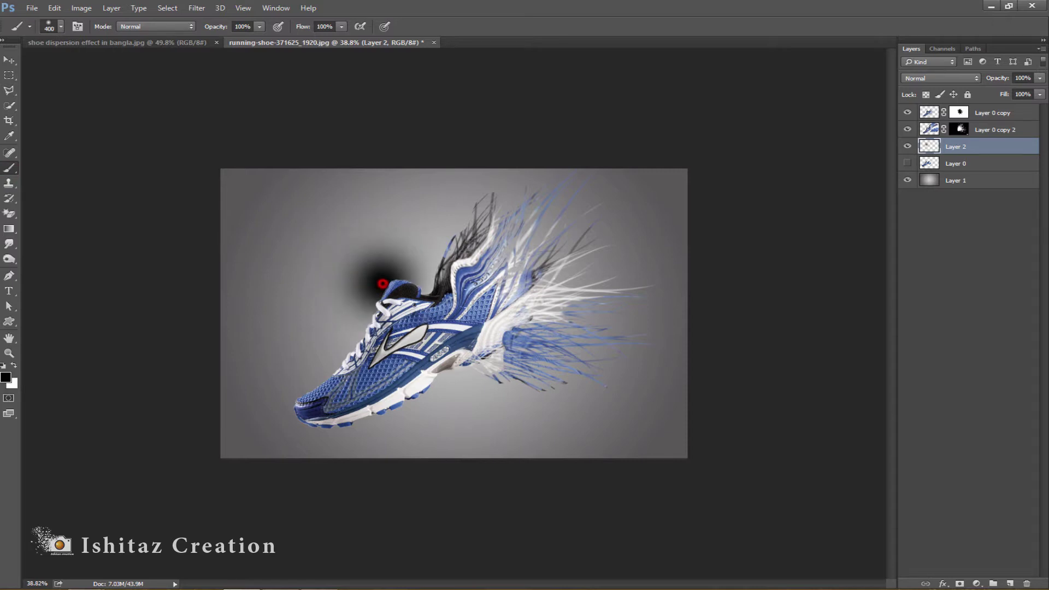
- Squash the dab flat under the front sole and set its opacity to 81%
key(v)
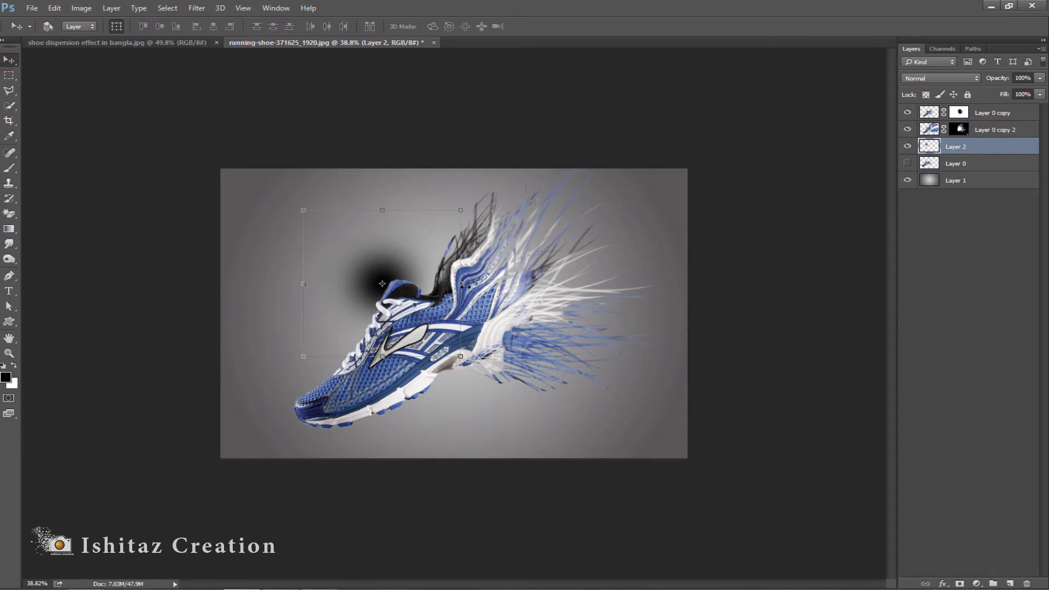
drag(464, 286, 534, 283)
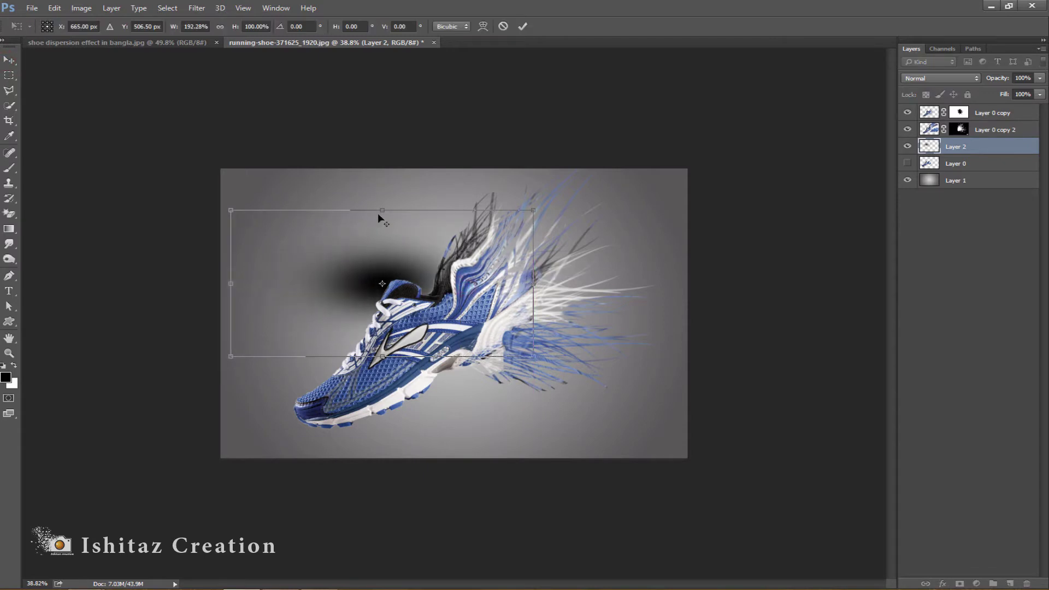
drag(379, 209, 351, 436)
mouse_move(478, 427)
mouse_down()
mouse_move(441, 425)
mouse_move(461, 427)
mouse_up()
click(523, 26)
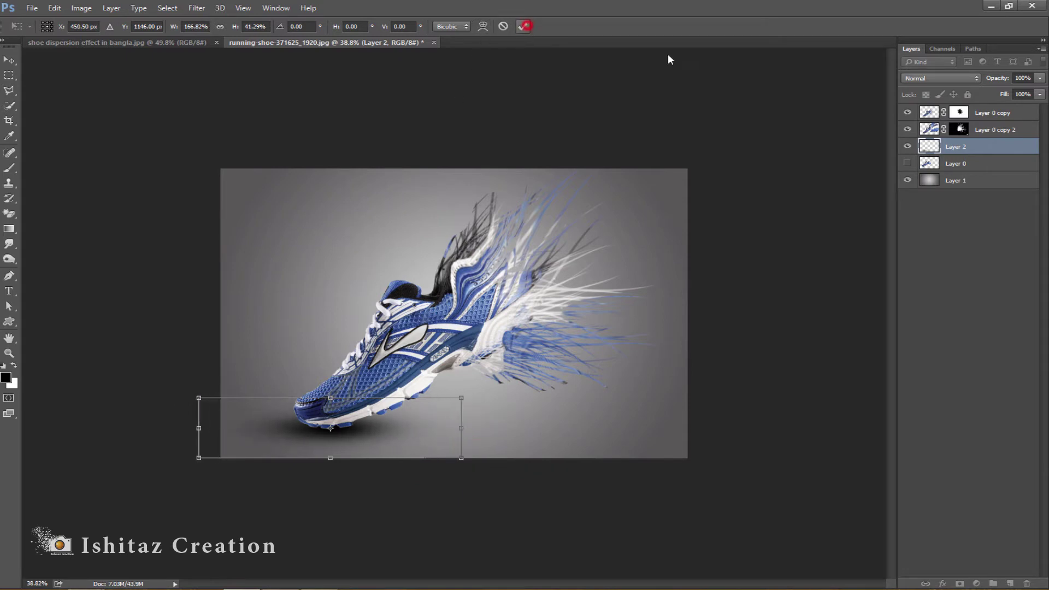
drag(997, 81, 995, 81)
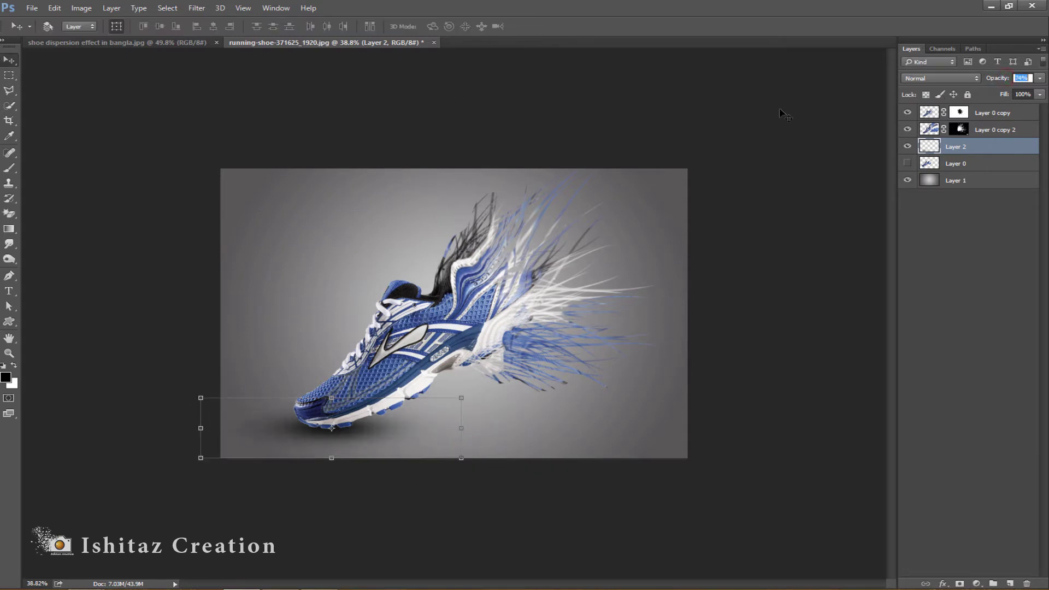
key(Return)
click(967, 181)
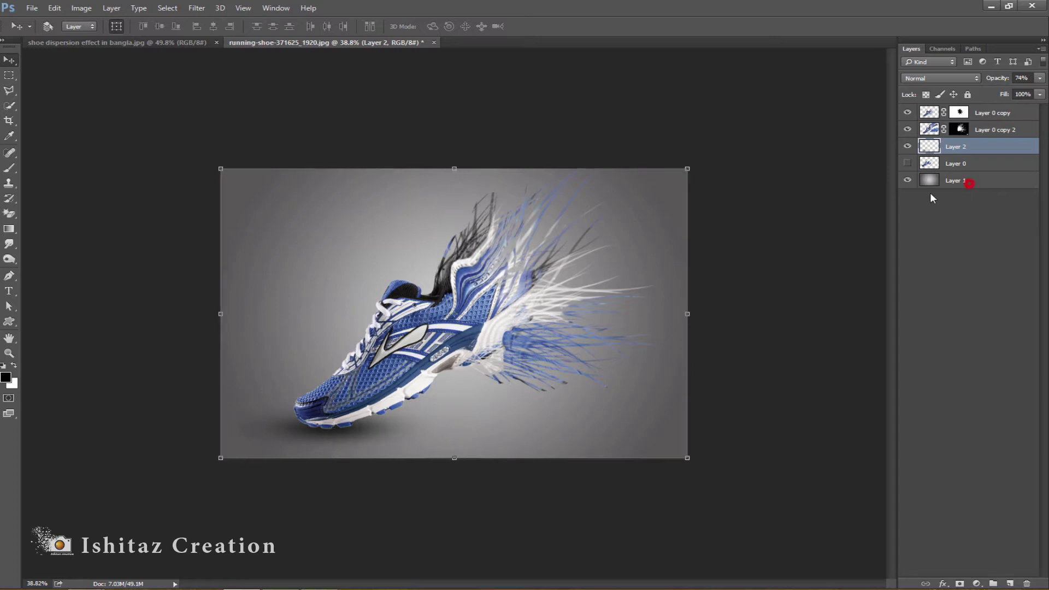
click(9, 353)
drag(486, 383, 471, 365)
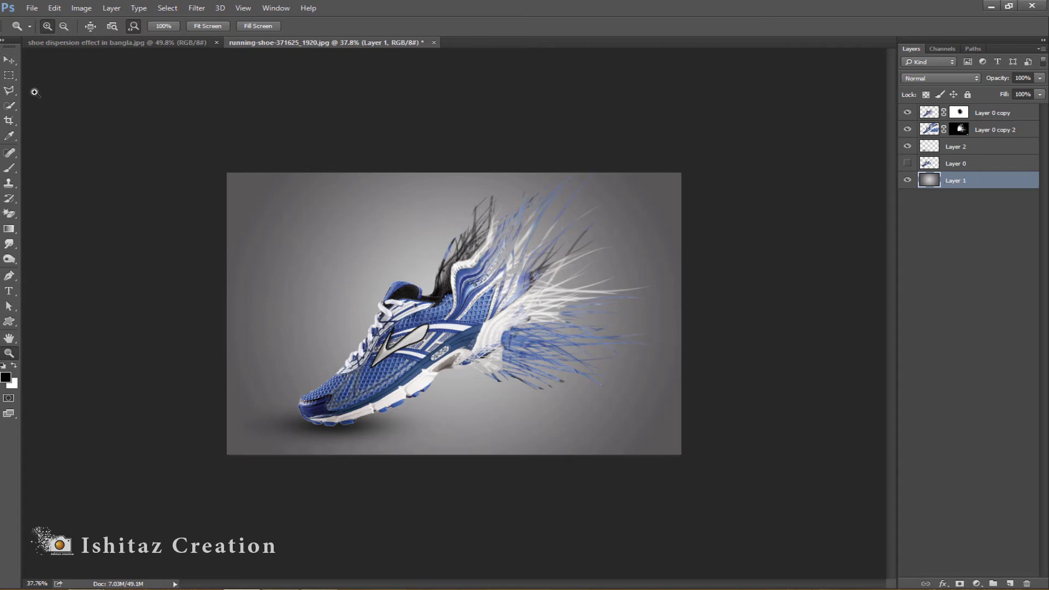
click(10, 60)
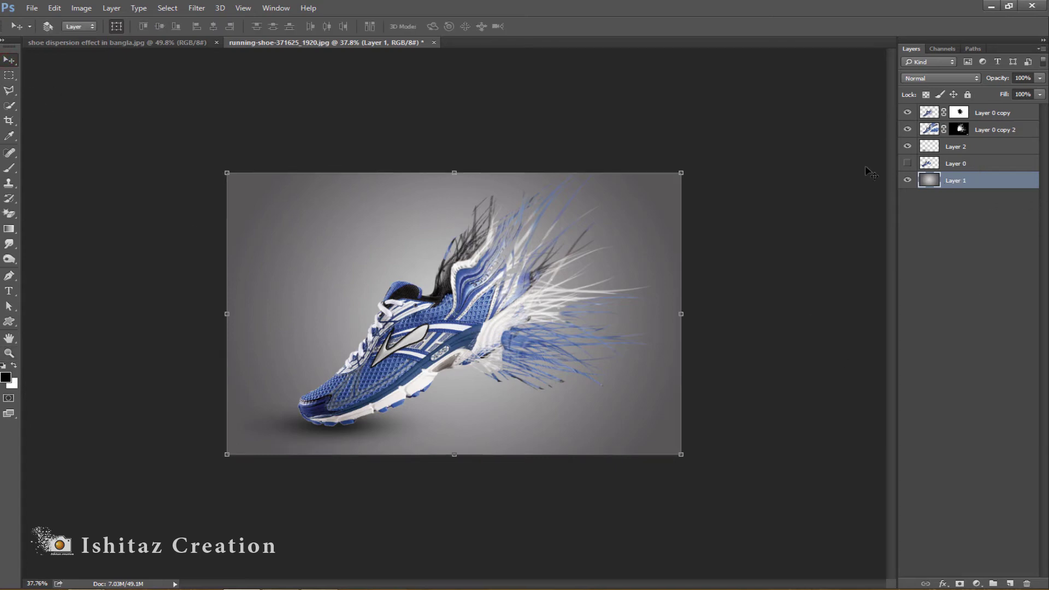